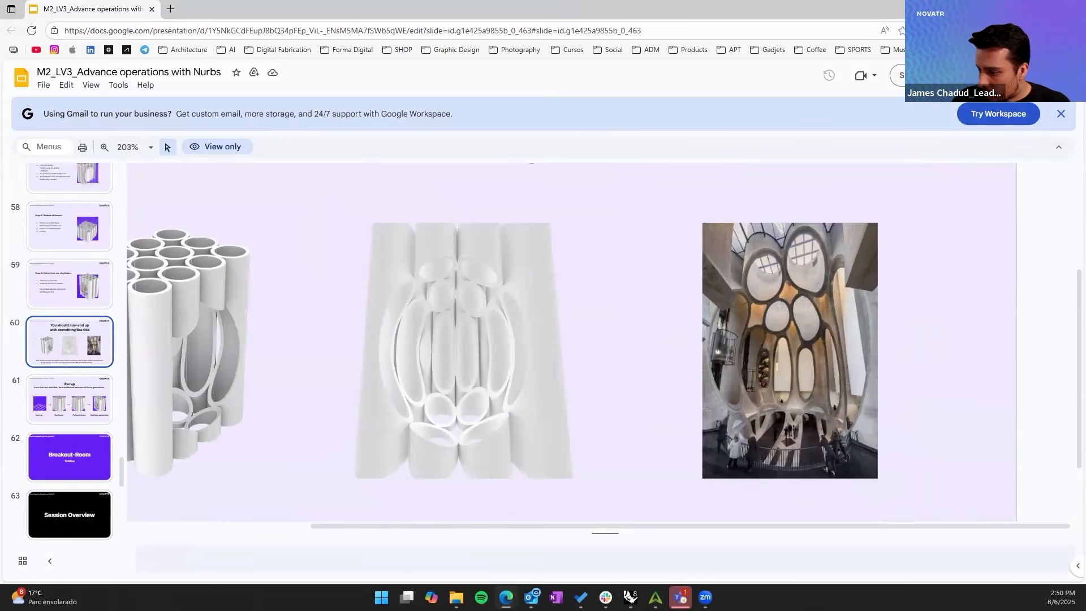
# - Switch to Rhino and examine the Step 1 circle grid, its radius instruction and the working grid in the first frame below
pyautogui.click(1018, 9)
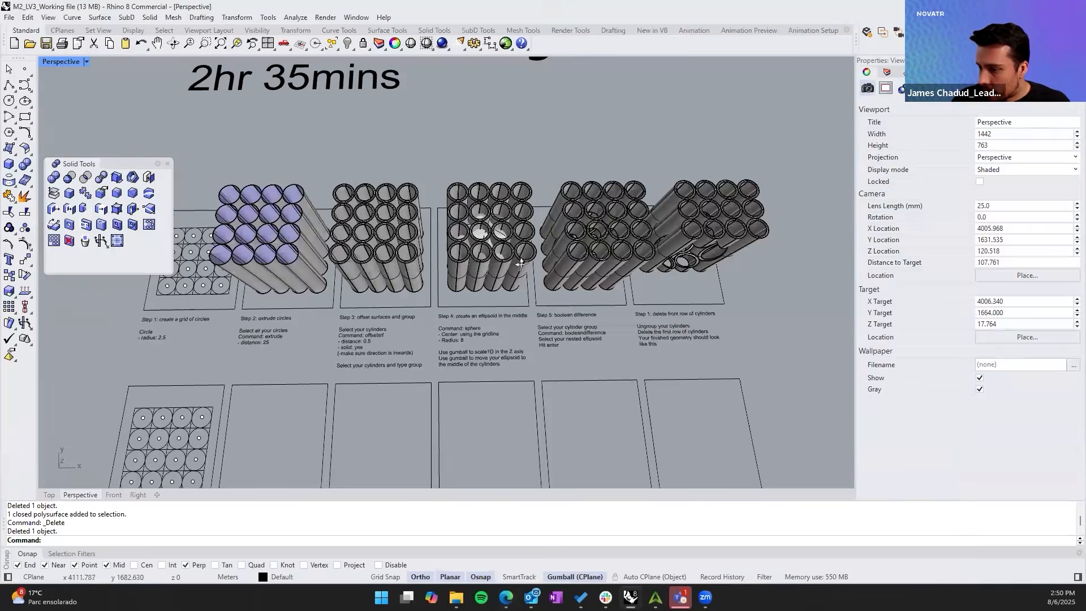
pyautogui.moveTo(519, 259); pyautogui.dragTo(291, 271, button='right')
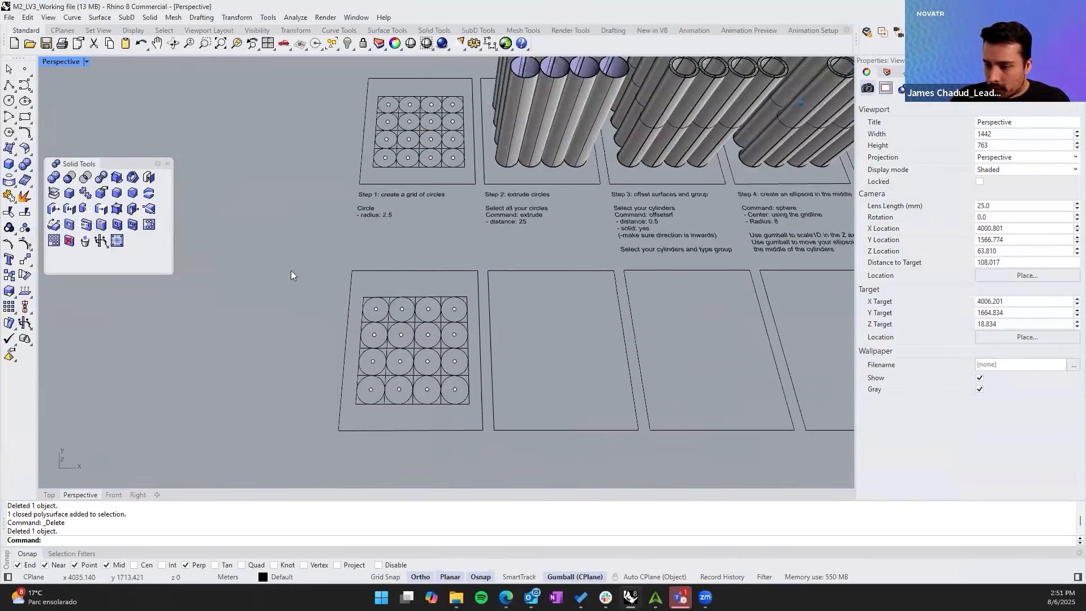
pyautogui.moveTo(291, 275); pyautogui.dragTo(521, 408)
pyautogui.moveTo(520, 407); pyautogui.dragTo(334, 138, button='right')
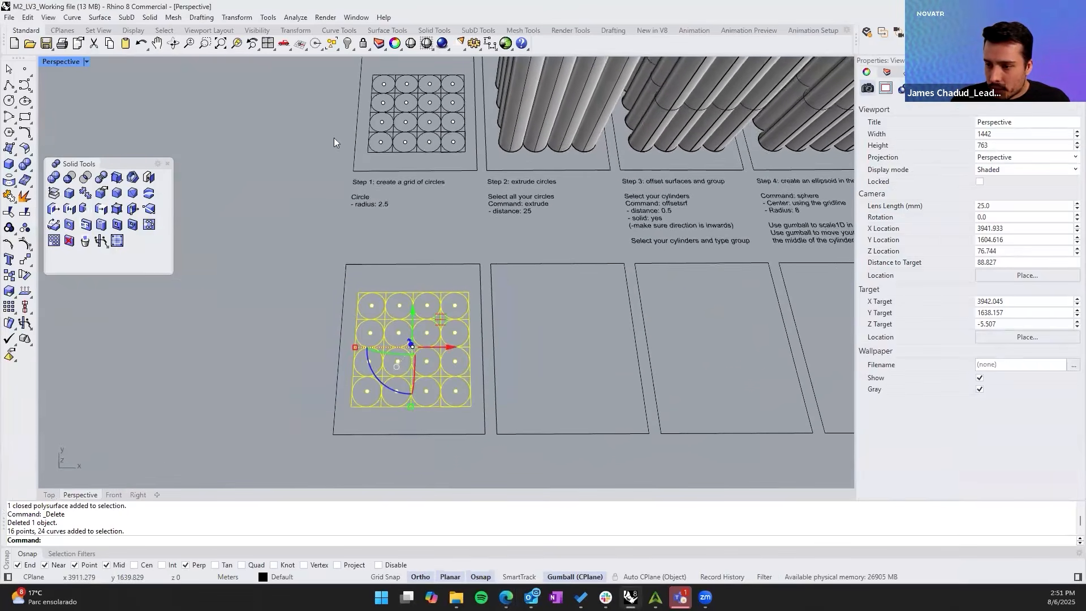
pyautogui.scroll(-4, 416, 252)
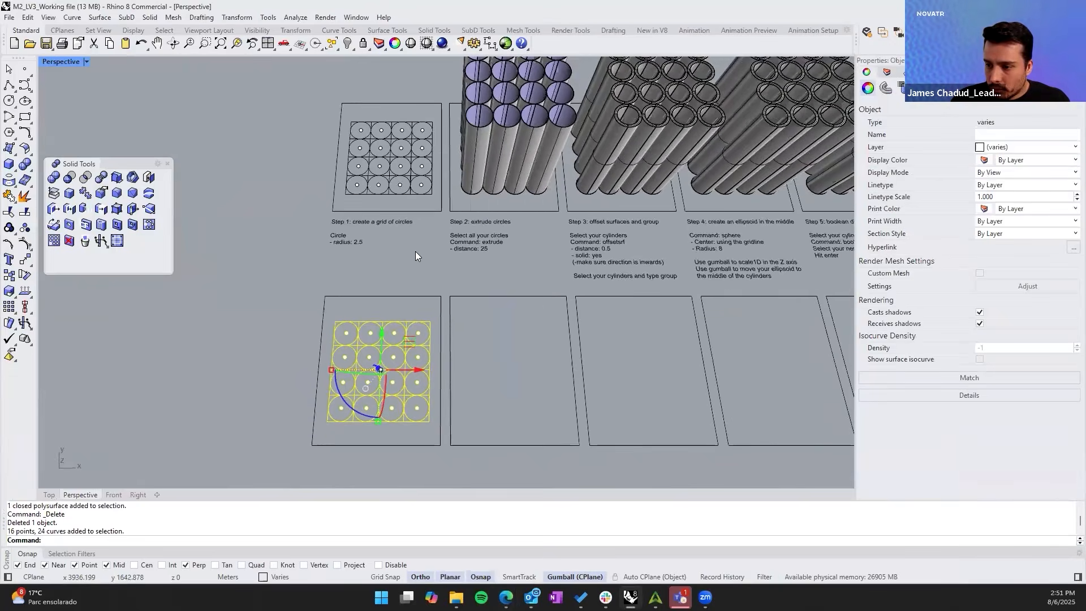
pyautogui.scroll(3, 415, 251)
pyautogui.press('Escape')
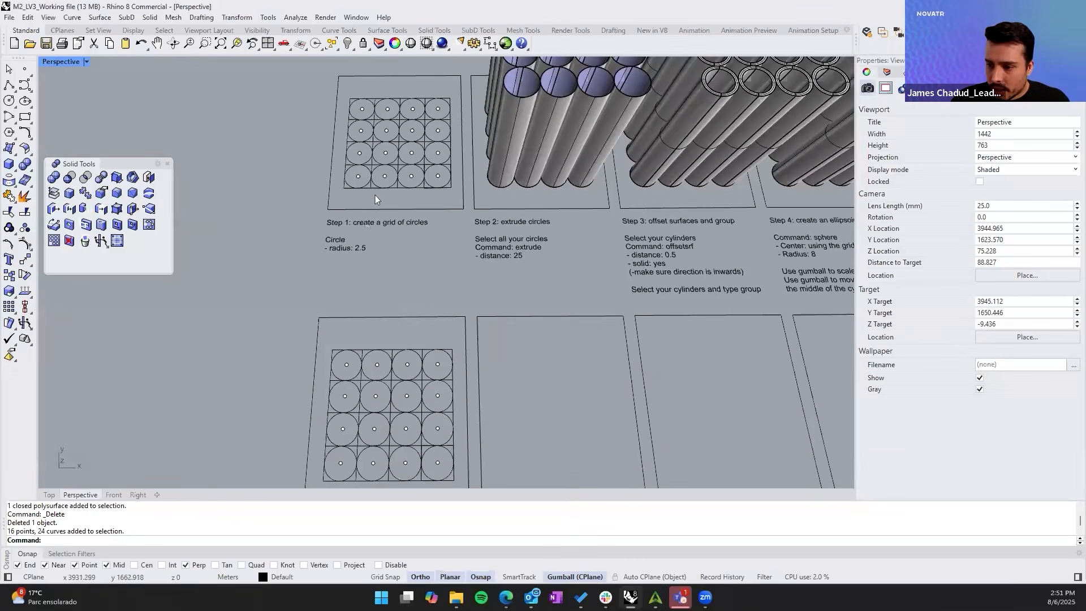
pyautogui.click(355, 248)
pyautogui.click(365, 280)
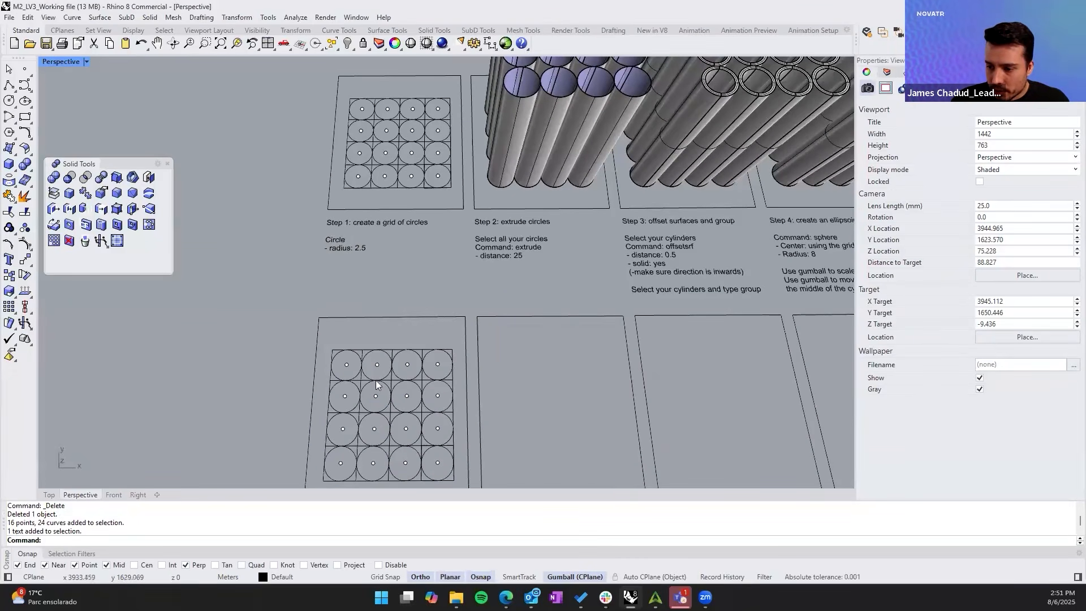
# - Isolate the Activity 02 objects and zoom to the selection
pyautogui.keyDown('shift'); pyautogui.moveTo(375, 380); pyautogui.dragTo(311, 304, button='right'); pyautogui.keyUp('shift')
pyautogui.scroll(-5, 320, 300)
pyautogui.scroll(5, 320, 305)
pyautogui.moveTo(300, 343); pyautogui.dragTo(454, 222)
pyautogui.hotkey('ctrl', 'i')
pyautogui.press('F4')
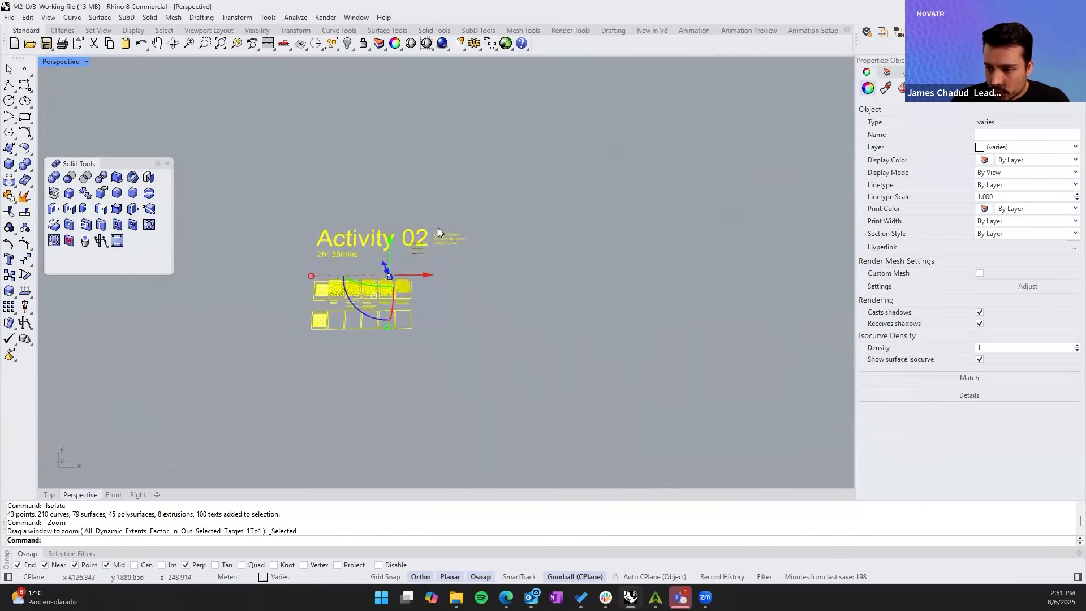
# - Move the whole circle grid from the first empty-row frame to the second, using matching frame corners as reference points
pyautogui.moveTo(337, 274); pyautogui.dragTo(224, 257, button='right')
pyautogui.click(224, 257)
pyautogui.scroll(8, 246, 390)
pyautogui.moveTo(235, 219); pyautogui.dragTo(545, 392)
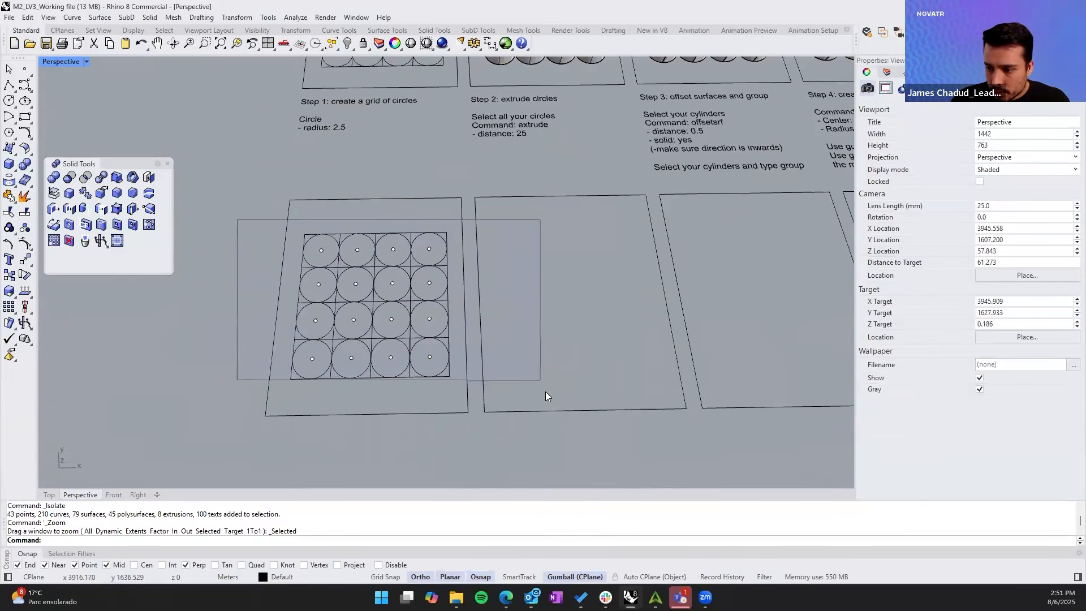
pyautogui.scroll(-3, 545, 391)
pyautogui.scroll(-1, 545, 391)
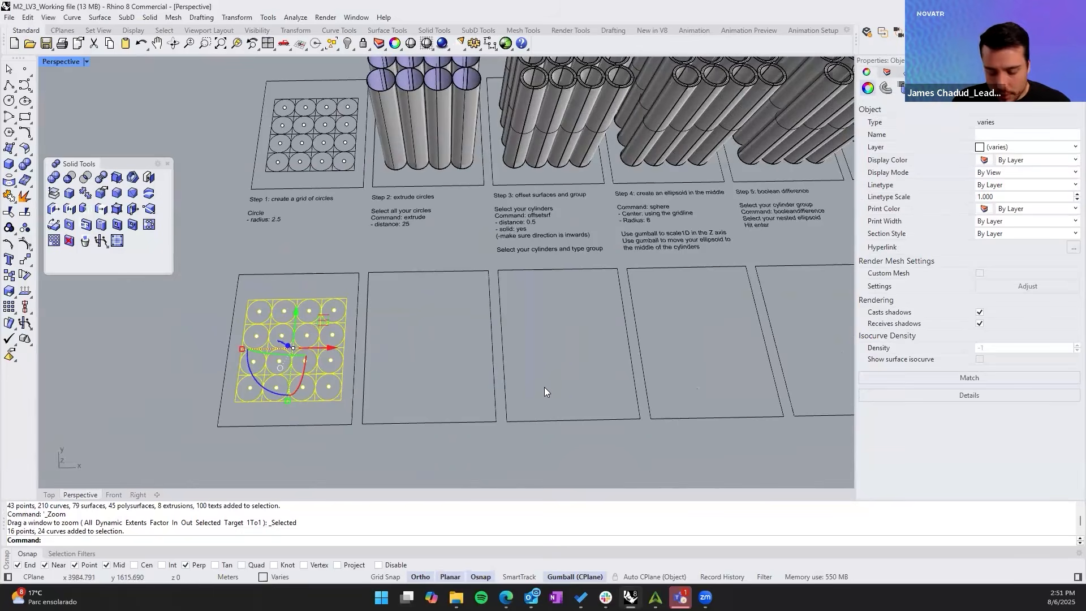
pyautogui.click(426, 327)
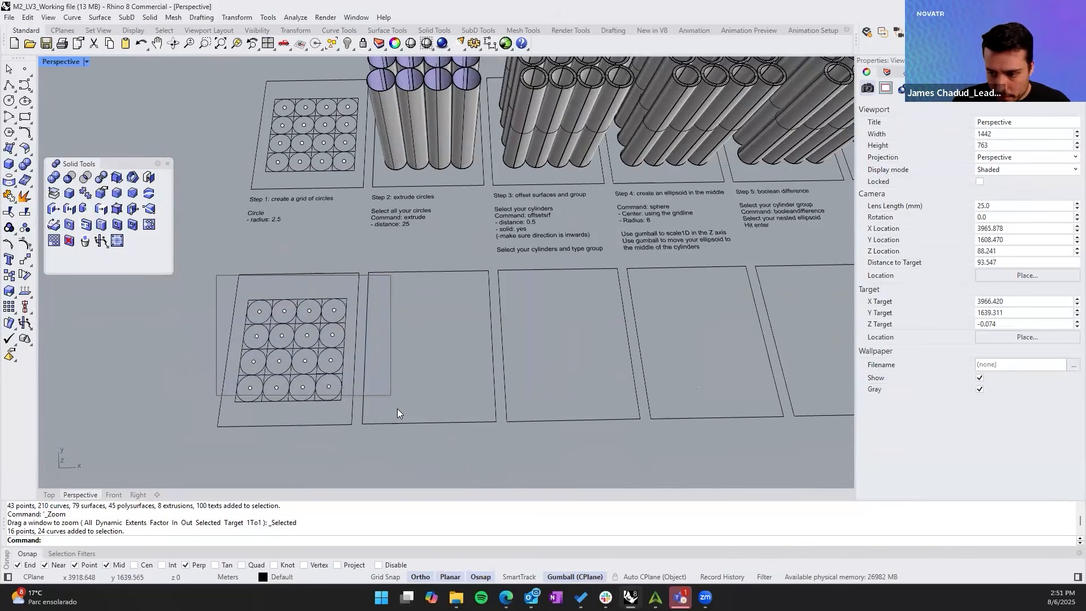
pyautogui.moveTo(397, 413); pyautogui.dragTo(398, 406)
pyautogui.write('M')
pyautogui.press('Return')
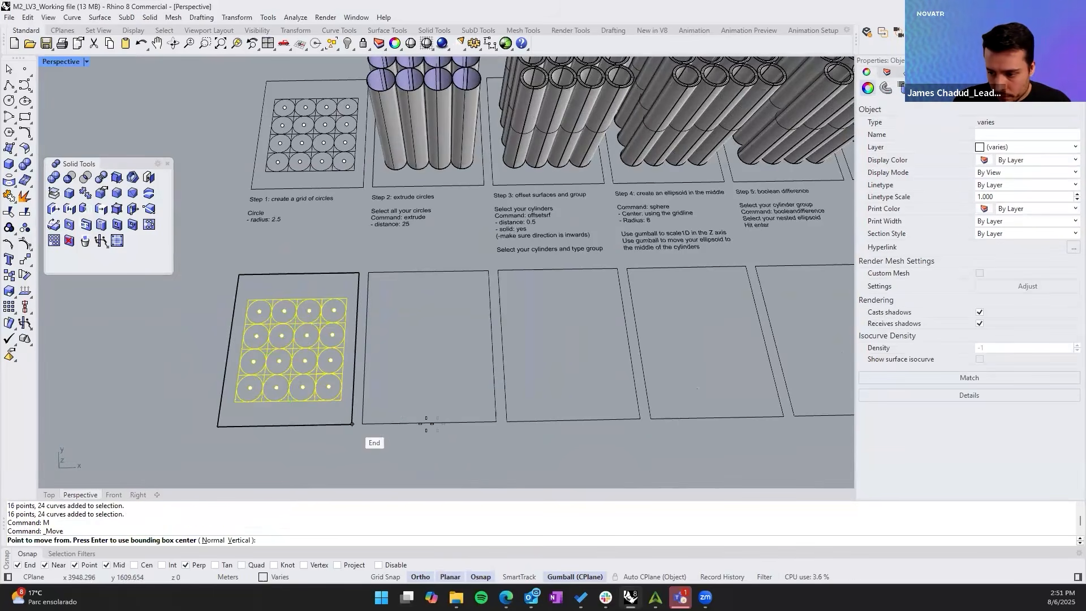
pyautogui.click(352, 424)
pyautogui.click(497, 420)
pyautogui.press('Escape')
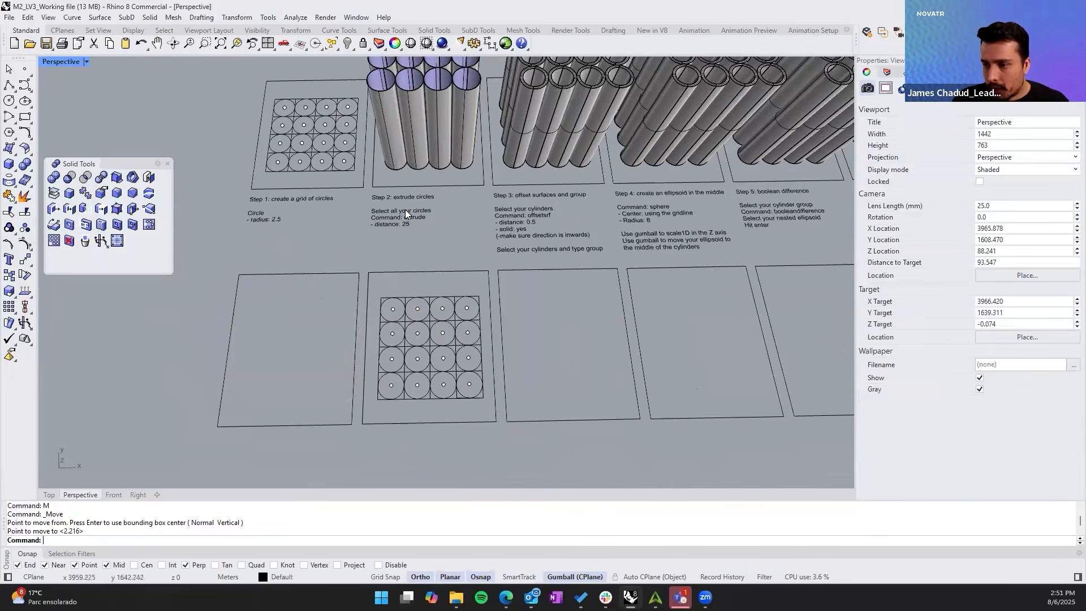
# - Select all 16 circles of the grid in the second frame, leaving out the grid lines and centre points
pyautogui.scroll(5, 416, 294)
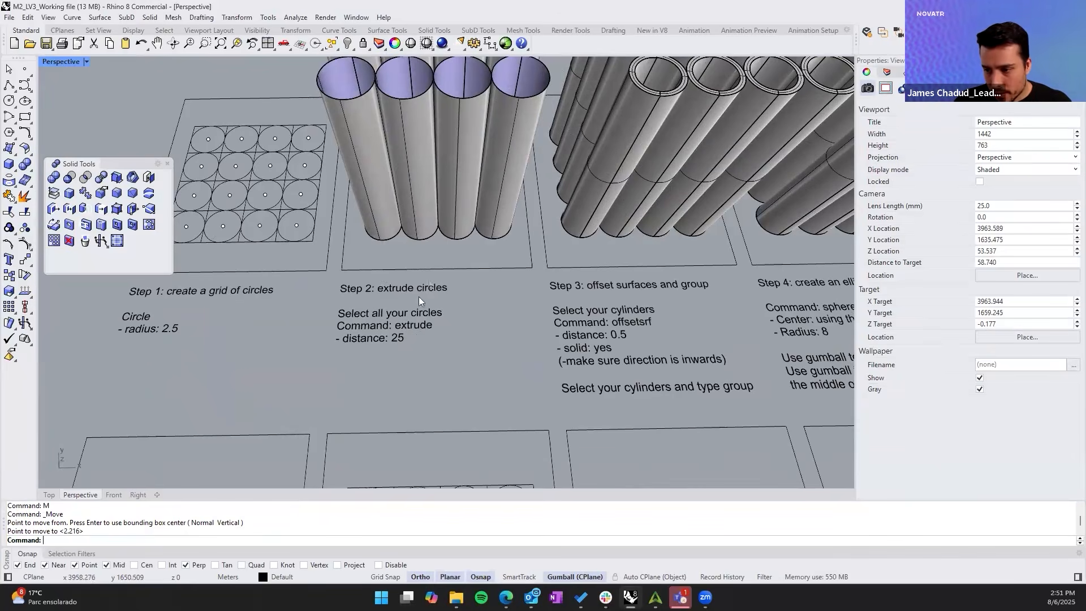
pyautogui.moveTo(444, 273); pyautogui.dragTo(482, 398, button='right')
pyautogui.scroll(-2, 470, 253)
pyautogui.click(482, 398)
pyautogui.keyDown('shift'); pyautogui.click(479, 362); pyautogui.keyUp('shift')
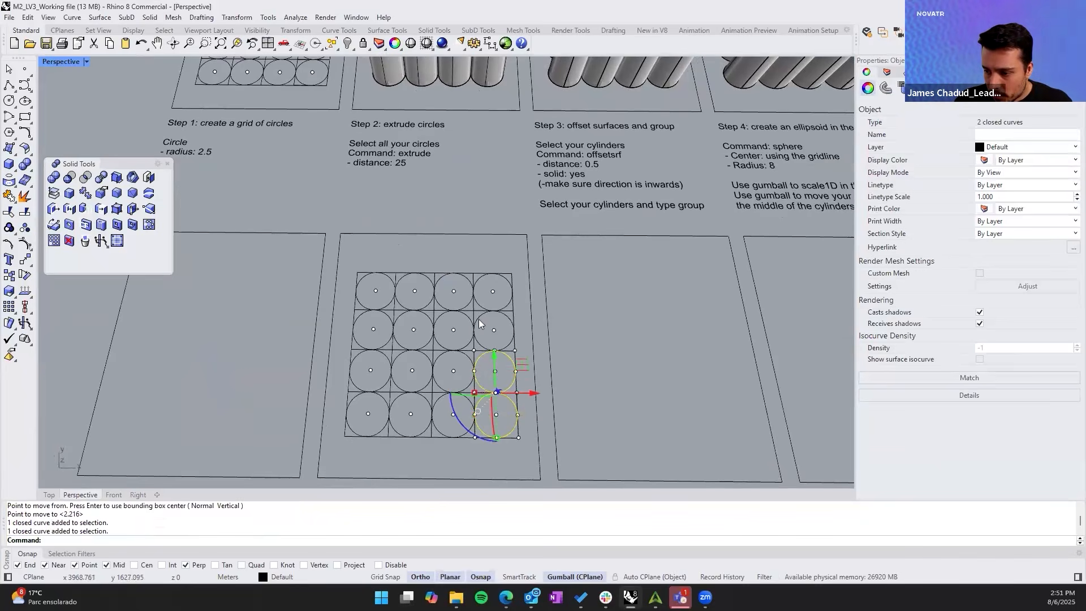
pyautogui.keyDown('shift'); pyautogui.click(481, 318); pyautogui.keyUp('shift')
pyautogui.keyDown('shift'); pyautogui.click(479, 284); pyautogui.keyUp('shift')
pyautogui.keyDown('shift'); pyautogui.click(441, 312); pyautogui.keyUp('shift')
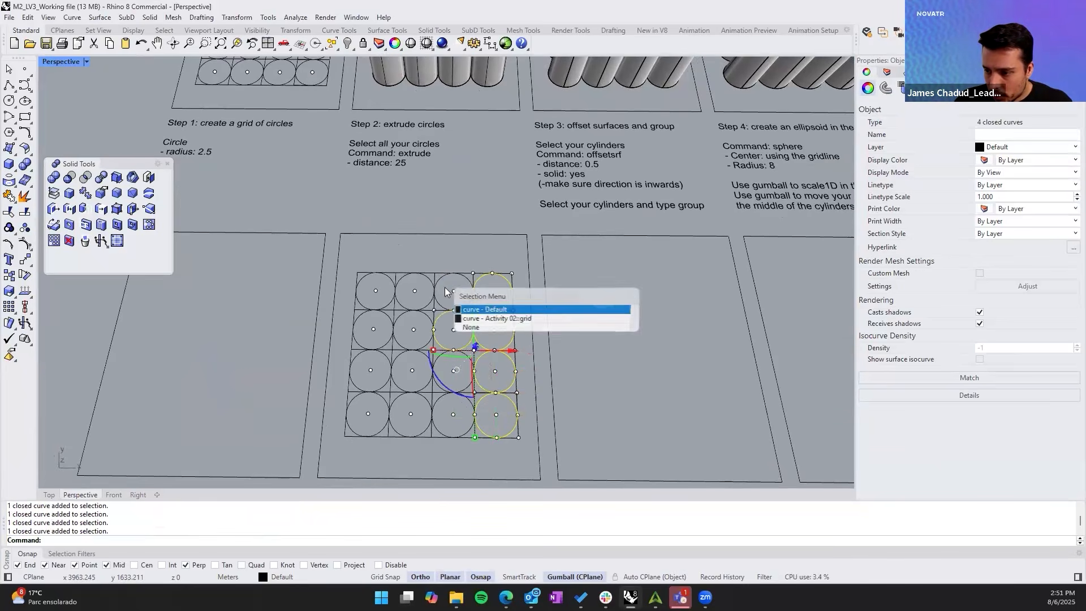
pyautogui.keyDown('shift'); pyautogui.click(444, 284); pyautogui.keyUp('shift')
pyautogui.keyDown('shift'); pyautogui.click(437, 372); pyautogui.keyUp('shift')
pyautogui.scroll(5, 438, 377)
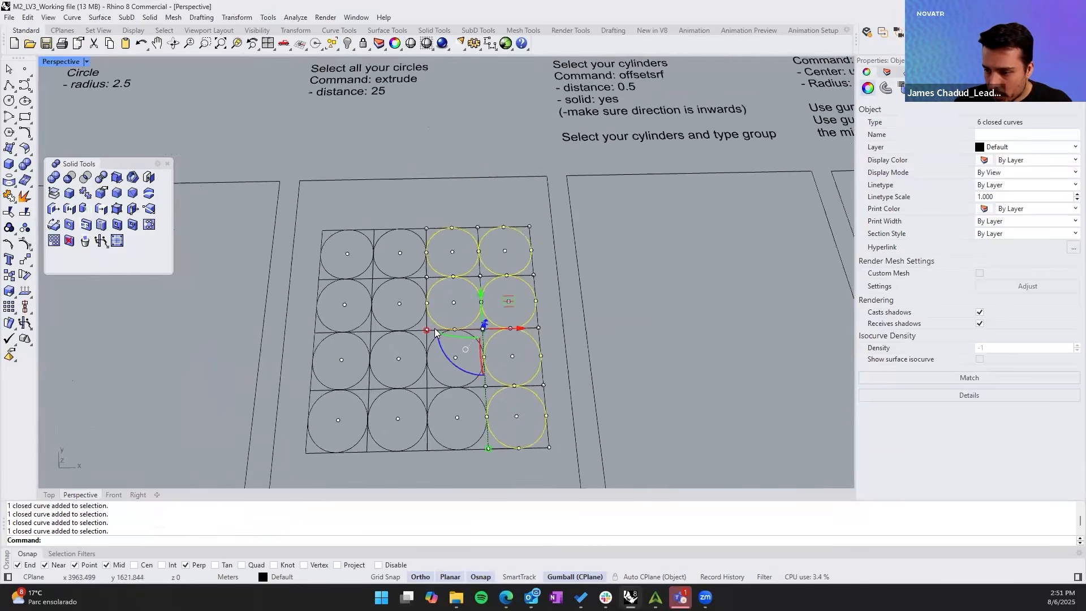
pyautogui.keyDown('shift'); pyautogui.click(408, 399); pyautogui.keyUp('shift')
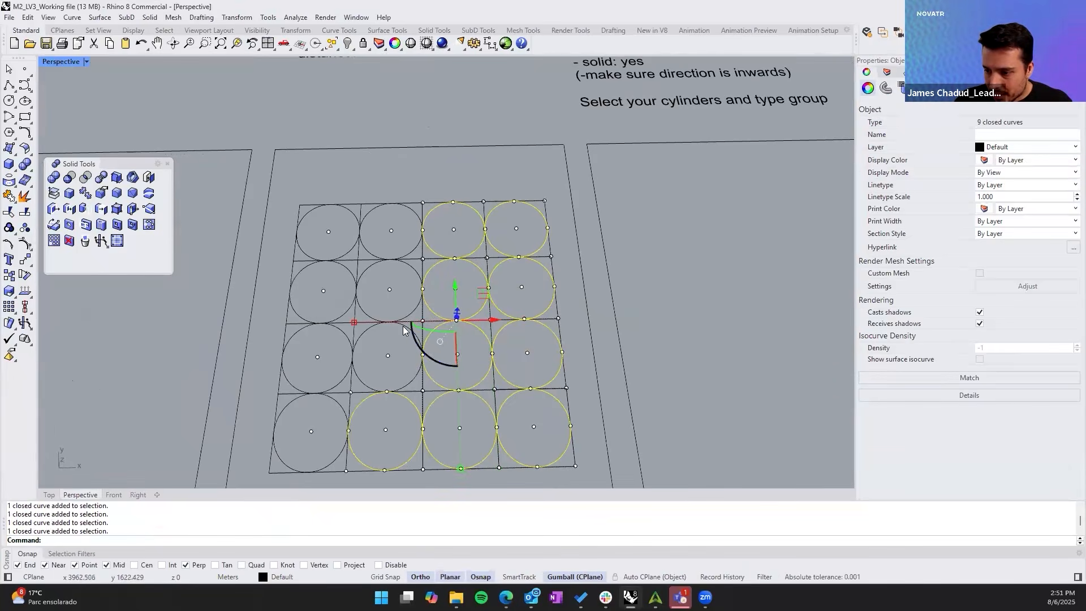
pyautogui.scroll(3, 396, 346)
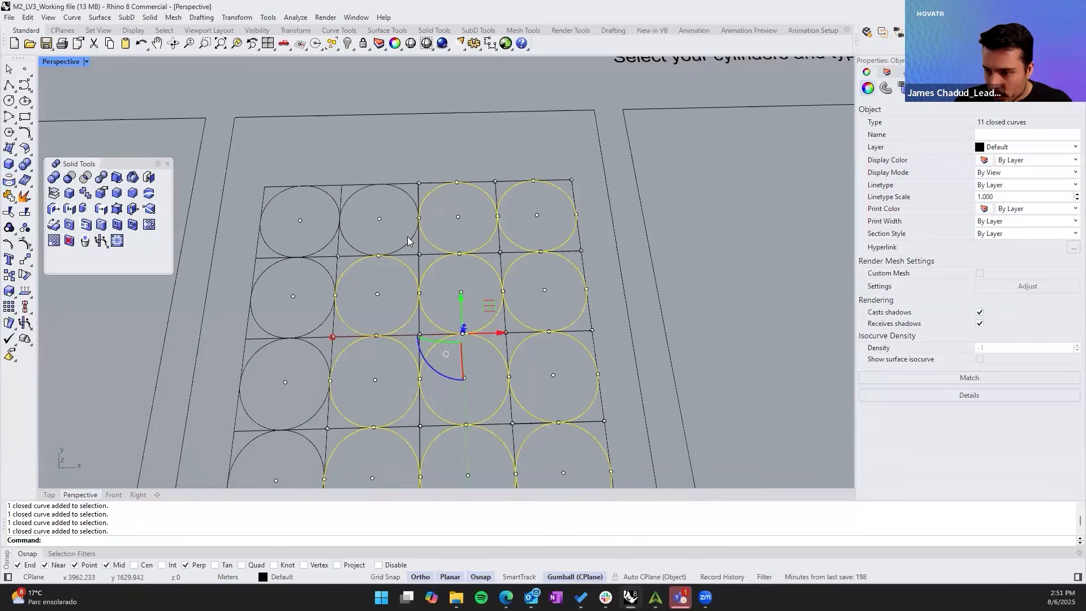
pyautogui.keyDown('shift'); pyautogui.click(330, 247); pyautogui.keyUp('shift')
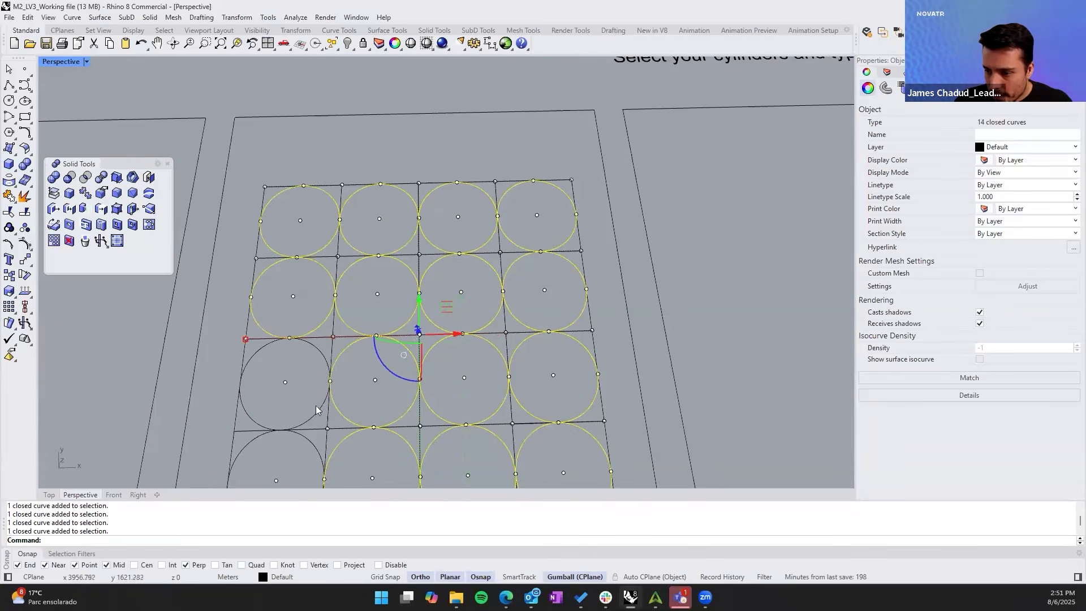
pyautogui.keyDown('shift'); pyautogui.click(310, 450); pyautogui.keyUp('shift')
pyautogui.scroll(-6, 359, 386)
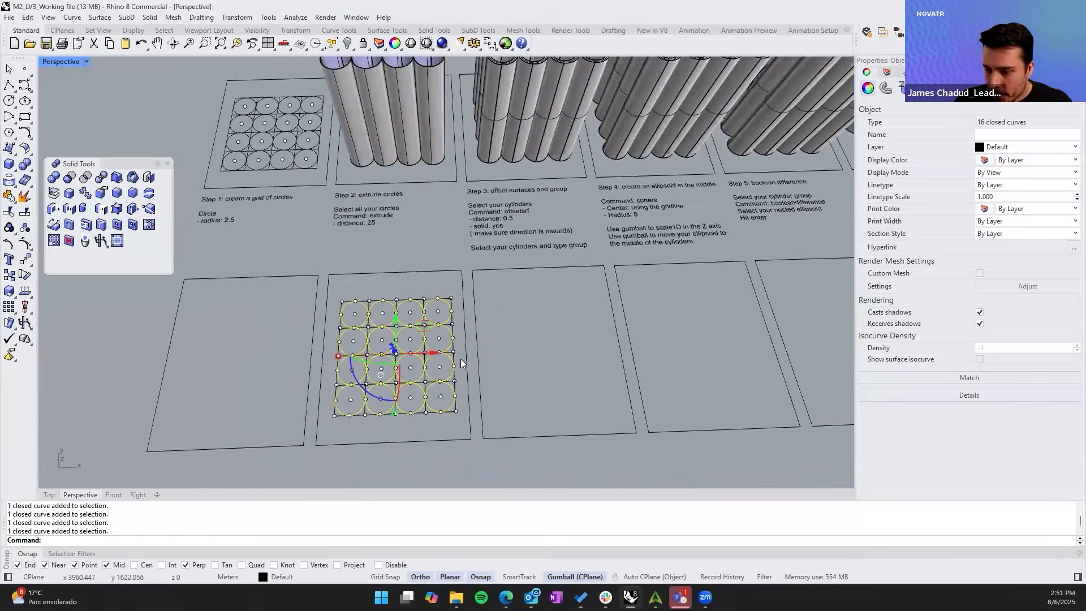
# - Extrude the 16 selected circles upward by 25 with ExtrudeCrv, as open surfaces with Solid set to No
pyautogui.scroll(2, 461, 362)
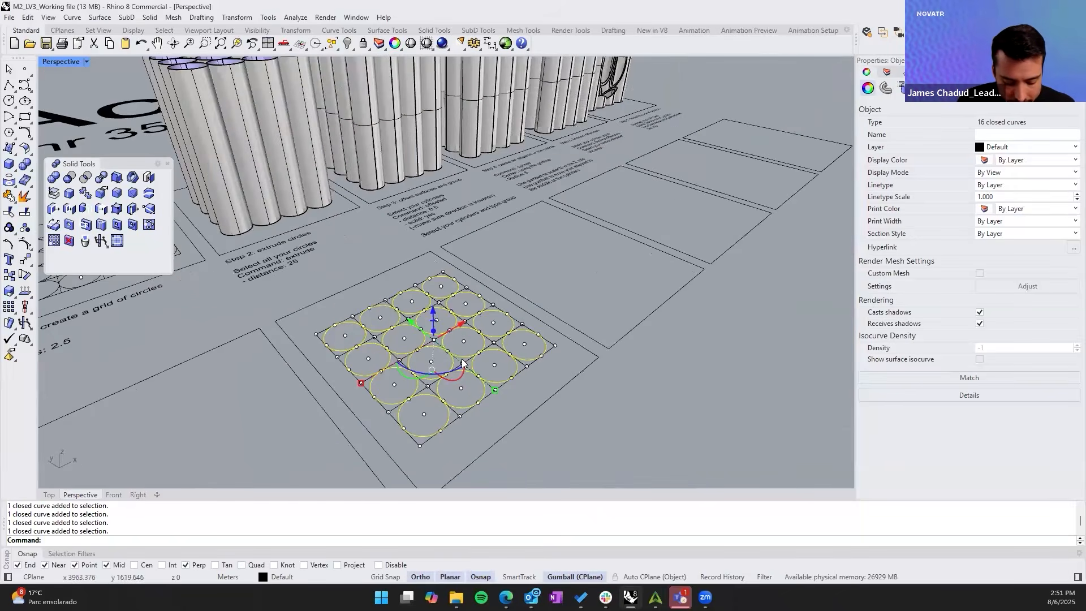
pyautogui.press('BackSpace')
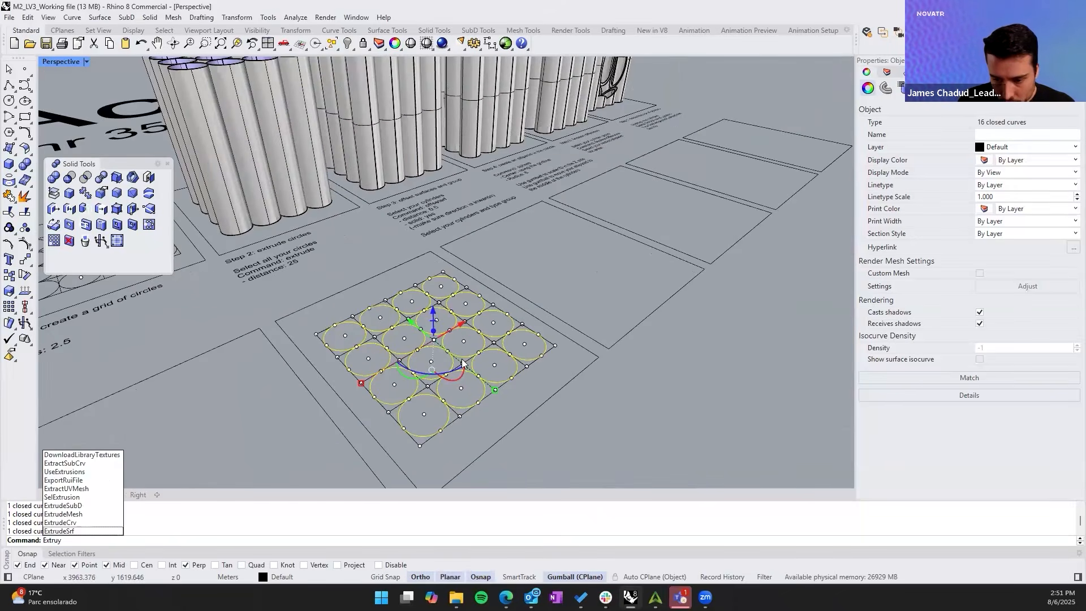
pyautogui.press('Up')
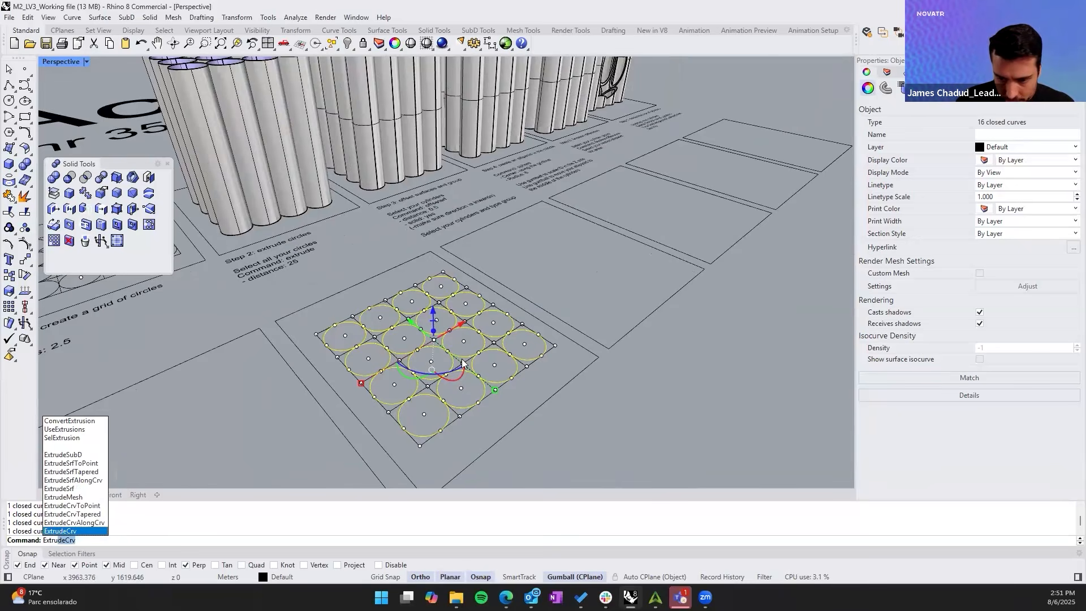
pyautogui.press('Return')
pyautogui.moveTo(490, 300); pyautogui.dragTo(577, 129, button='right')
pyautogui.scroll(6, 578, 129)
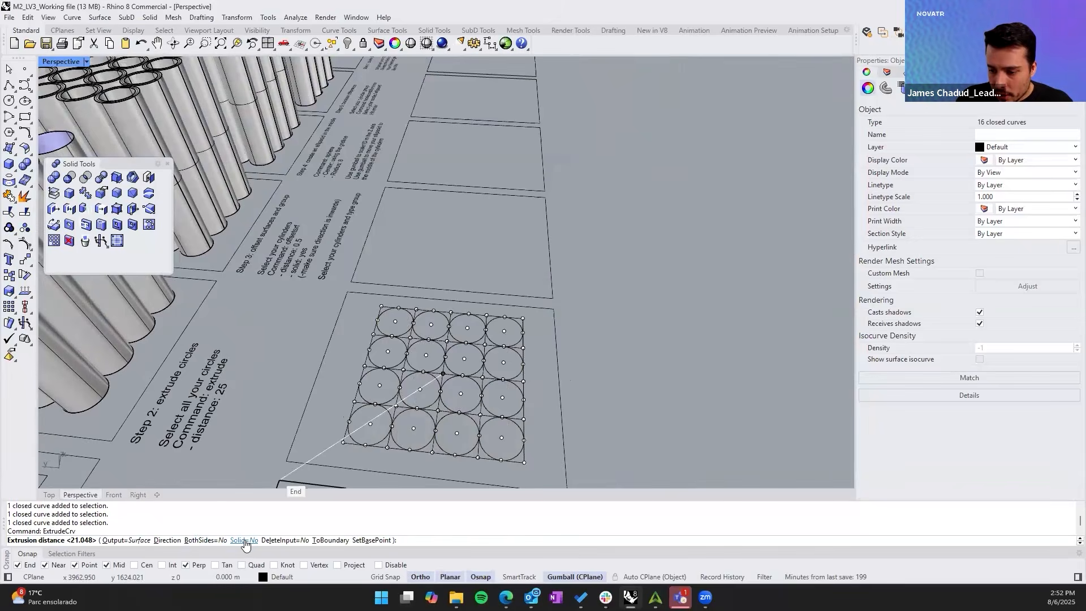
pyautogui.scroll(4, 693, 302)
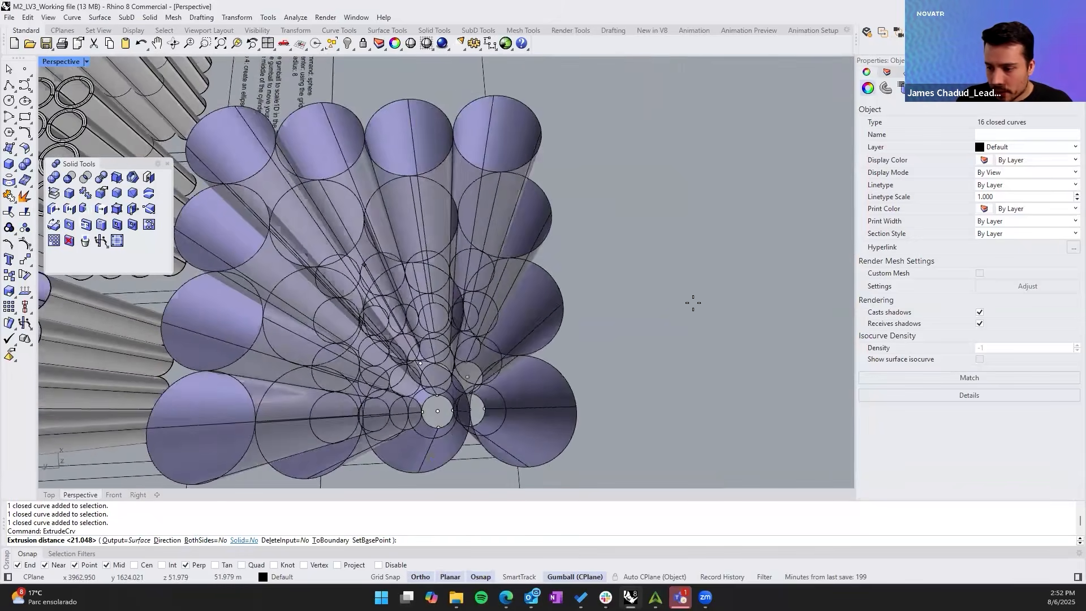
pyautogui.scroll(2, 689, 311)
pyautogui.scroll(-8, 689, 311)
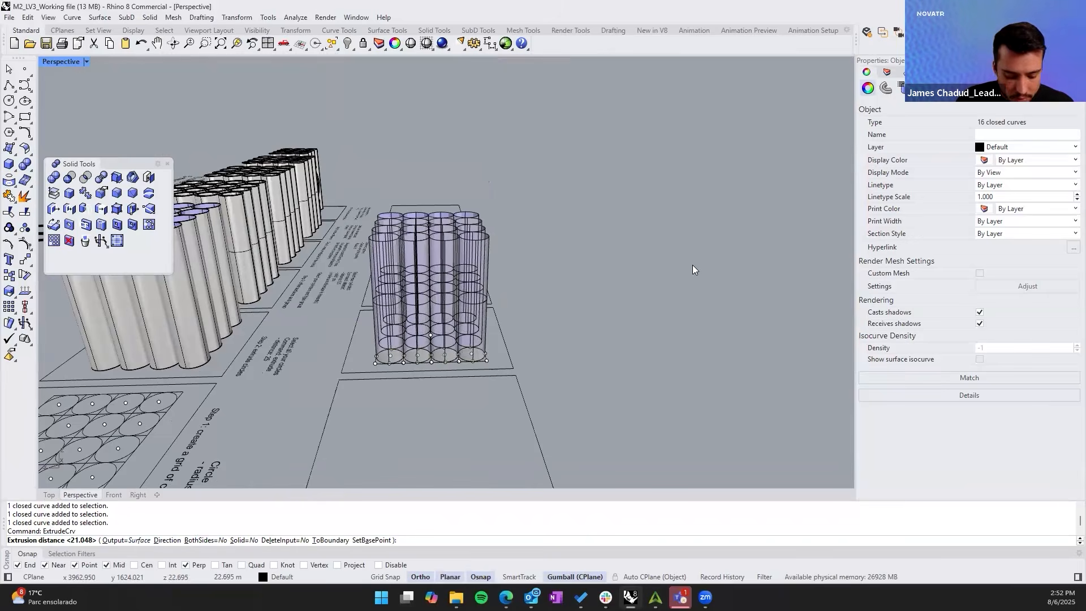
pyautogui.write('25')
pyautogui.moveTo(692, 259); pyautogui.dragTo(582, 141, button='right')
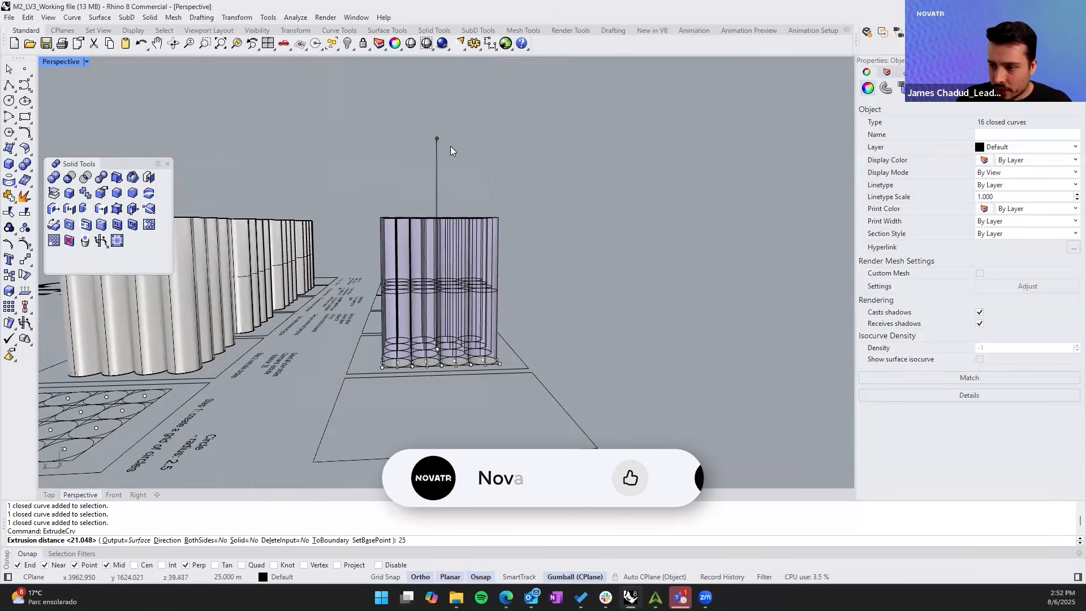
pyautogui.press('Return')
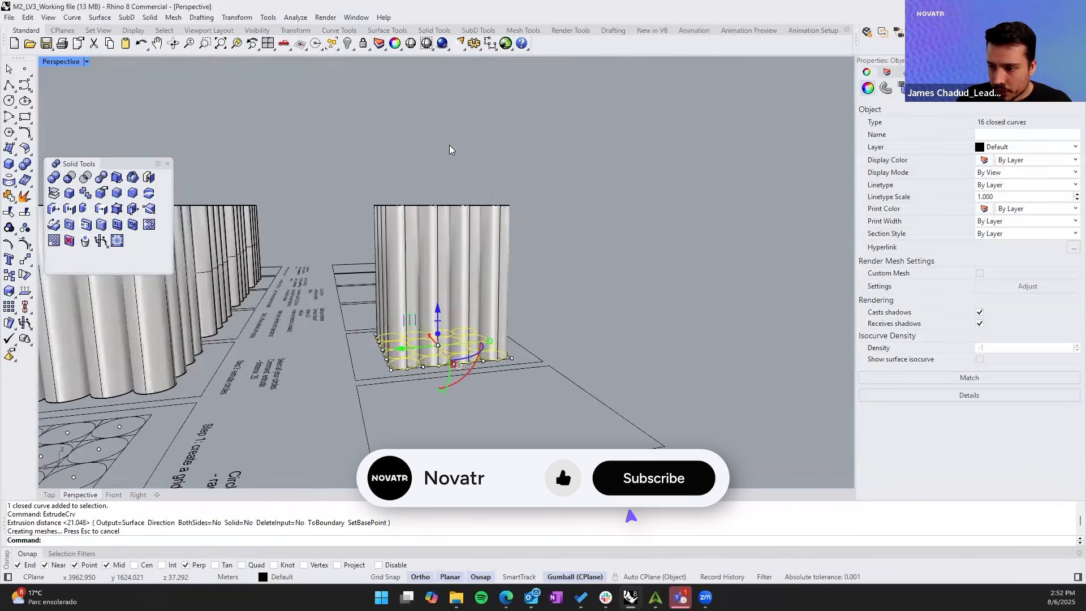
pyautogui.click(447, 147)
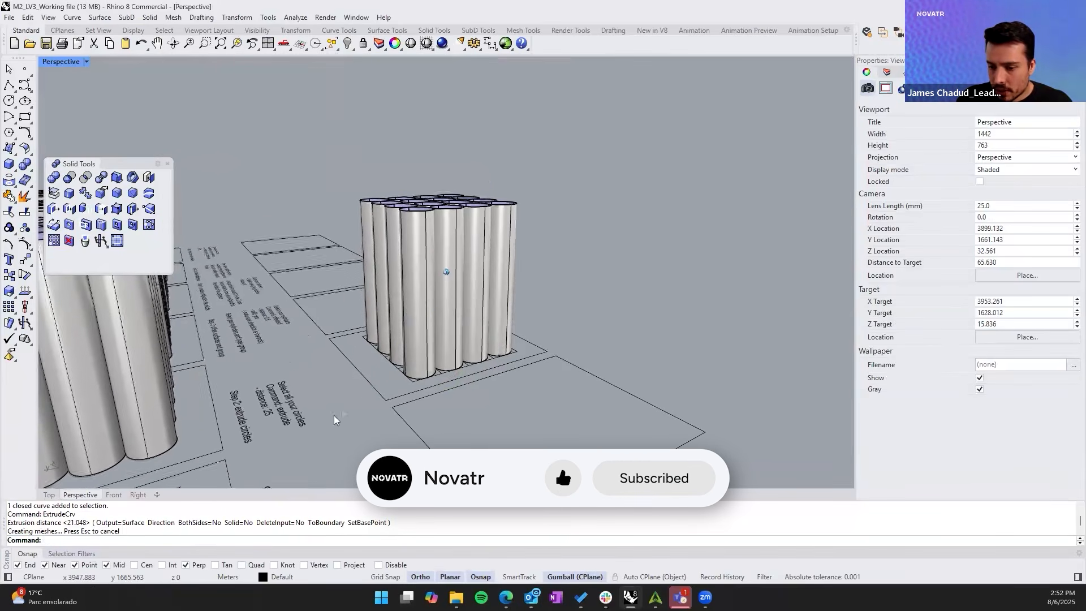
# - Move the extruded cylinders together with their circle grid from the second frame to the third, corner to corner
pyautogui.moveTo(334, 419); pyautogui.dragTo(485, 383, button='right')
pyautogui.scroll(6, 419, 381)
pyautogui.scroll(-12, 464, 379)
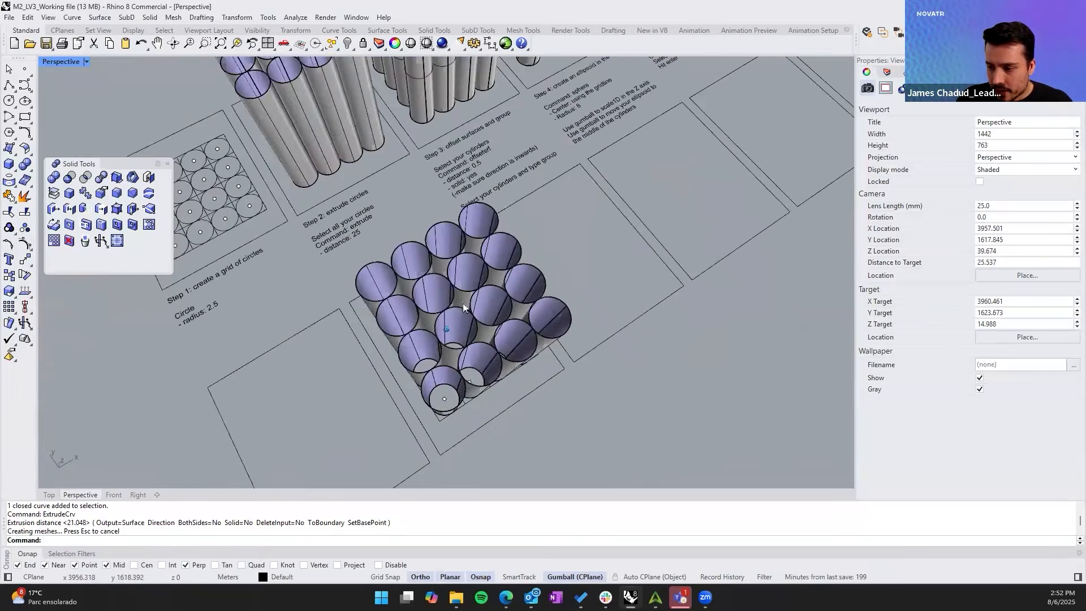
pyautogui.moveTo(461, 340); pyautogui.dragTo(418, 400, button='right')
pyautogui.moveTo(418, 400); pyautogui.dragTo(612, 257)
pyautogui.moveTo(589, 343); pyautogui.dragTo(490, 404, button='right')
pyautogui.write('m')
pyautogui.press('Return')
pyautogui.click(489, 405)
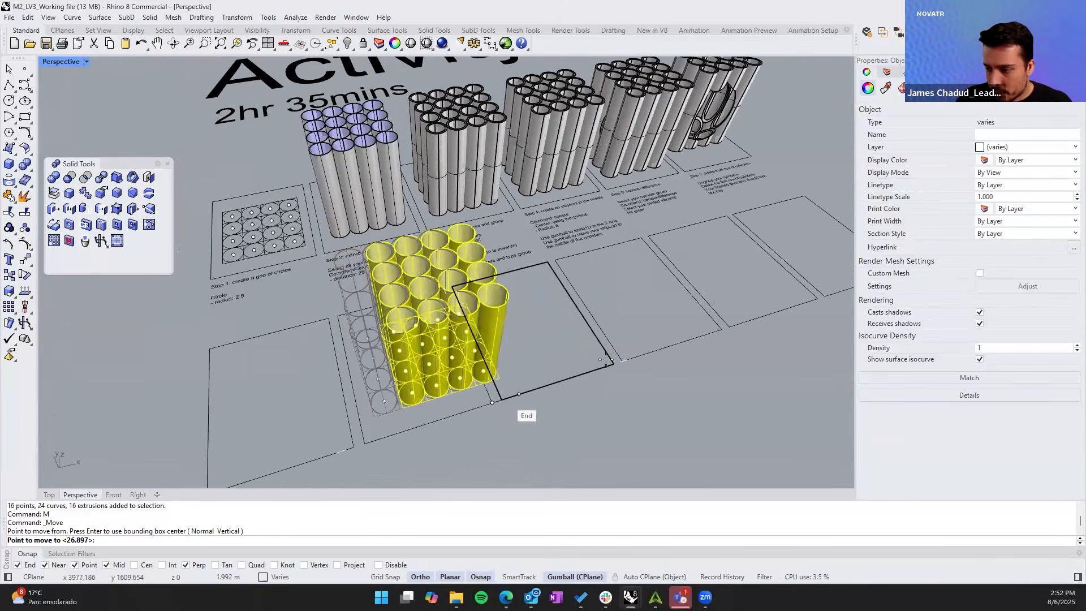
pyautogui.click(611, 363)
# - Examine the Step 3 example cylinders and the instructions for offsetting the surfaces and grouping them
pyautogui.moveTo(297, 335); pyautogui.dragTo(264, 319, button='right')
pyautogui.scroll(2, 526, 317)
pyautogui.moveTo(527, 317); pyautogui.dragTo(526, 317, button='right')
pyautogui.scroll(-1, 527, 319)
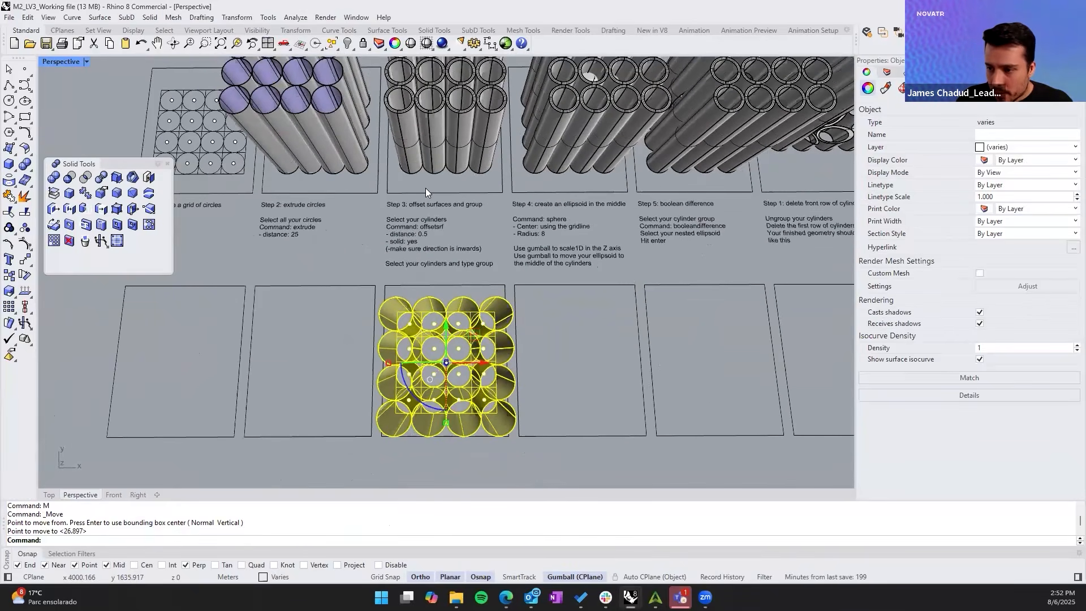
pyautogui.moveTo(425, 188)
pyautogui.mouseDown(button='right')
pyautogui.moveTo(421, 205)
pyautogui.moveTo(445, 205)
pyautogui.moveTo(439, 171)
pyautogui.mouseUp(button='right')
pyautogui.scroll(1, 439, 172)
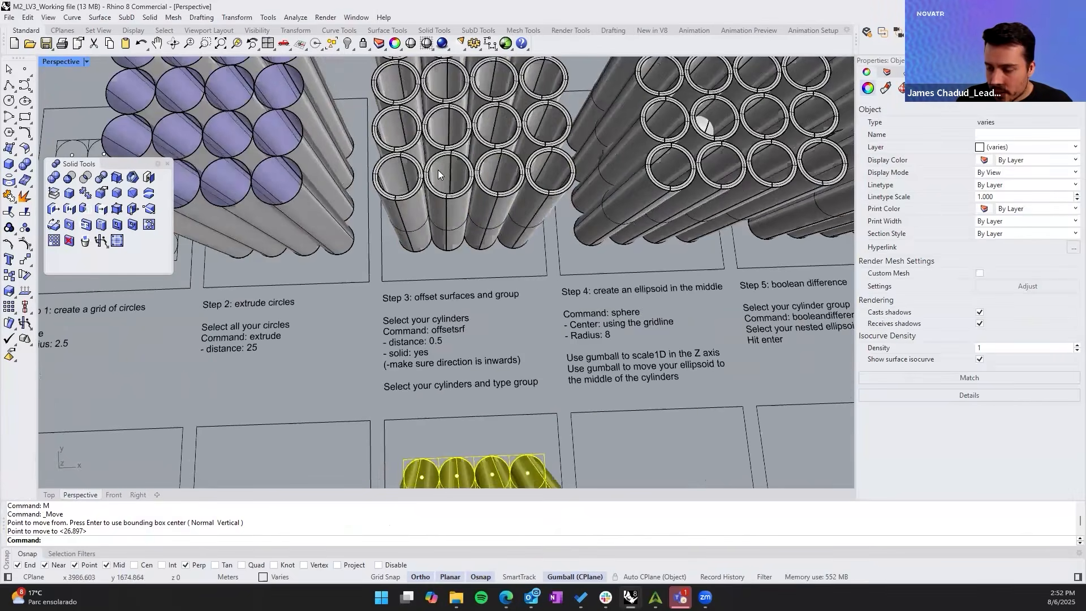
pyautogui.click(439, 171)
pyautogui.press('Escape')
pyautogui.scroll(-1, 428, 283)
pyautogui.moveTo(428, 283); pyautogui.dragTo(425, 306, button='right')
pyautogui.scroll(1, 445, 311)
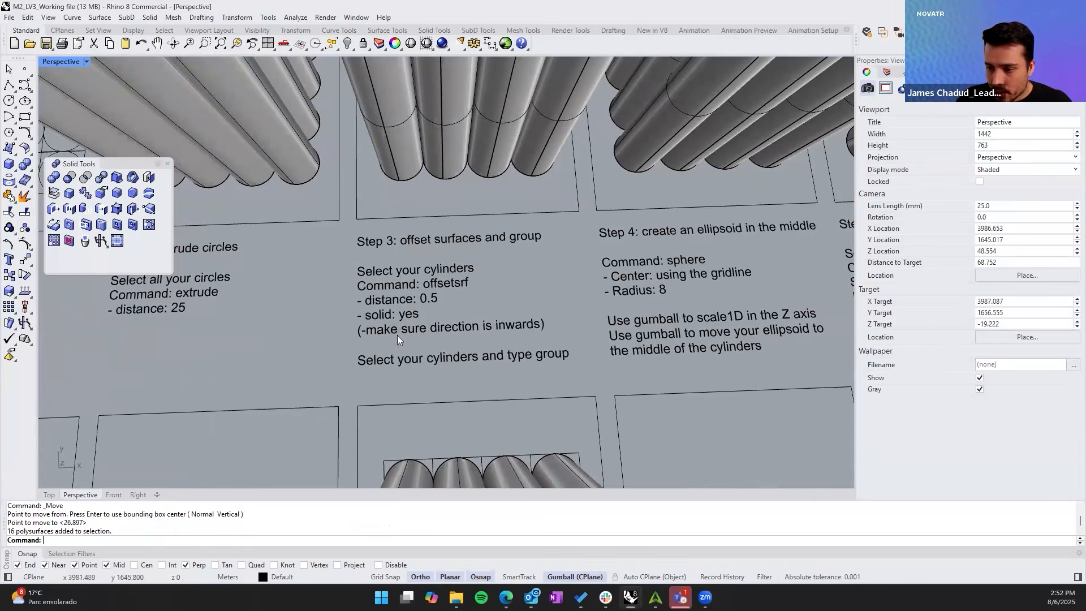
pyautogui.moveTo(401, 336); pyautogui.dragTo(514, 310, button='right')
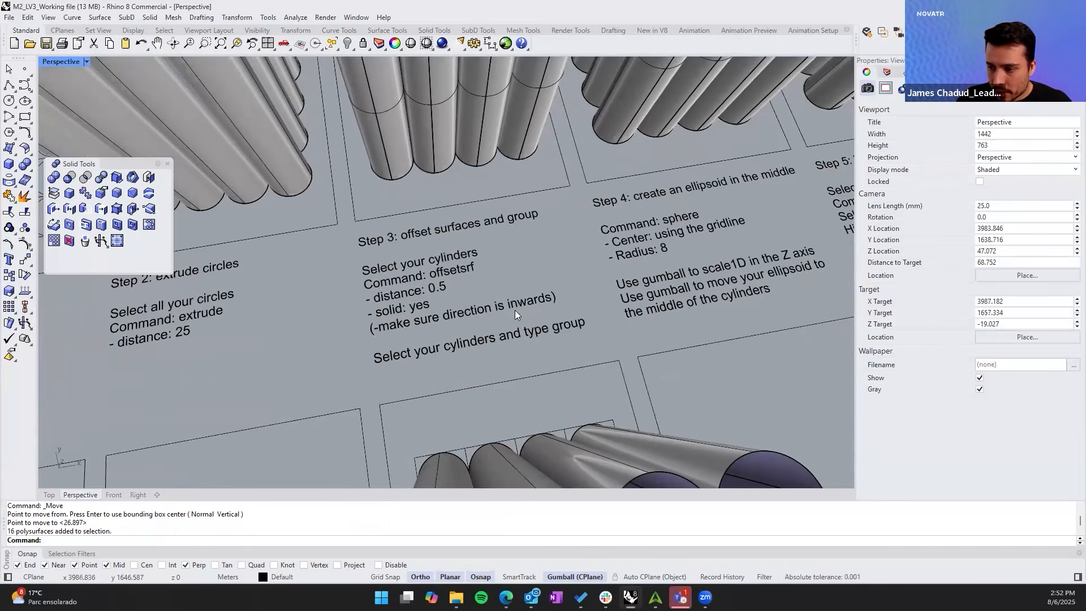
# - Start OffsetSrf on the 16 extruded cylinders in the third frame and flip all offset directions inward
pyautogui.moveTo(474, 371); pyautogui.dragTo(654, 228, button='right')
pyautogui.moveTo(654, 225); pyautogui.dragTo(432, 307)
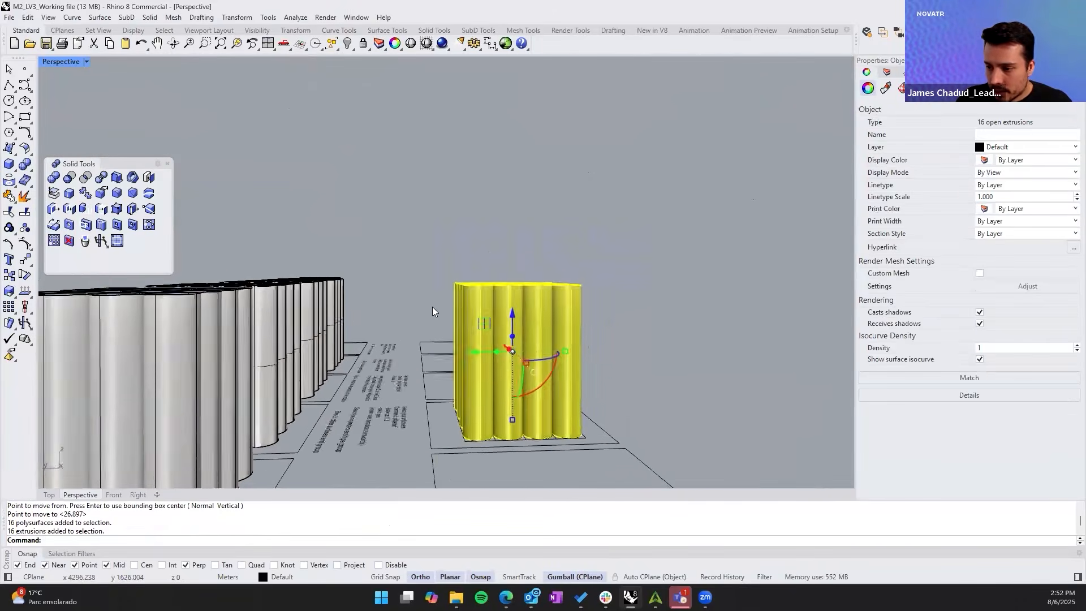
pyautogui.moveTo(432, 307); pyautogui.dragTo(432, 307, button='right')
pyautogui.write('offsetsrf')
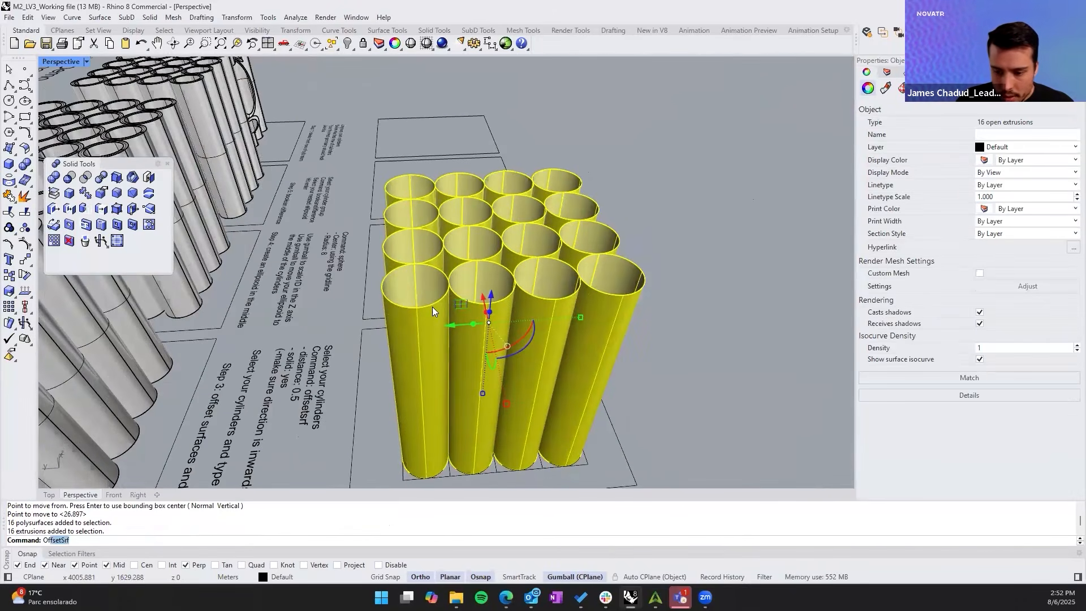
pyautogui.press('Return')
pyautogui.scroll(6, 661, 326)
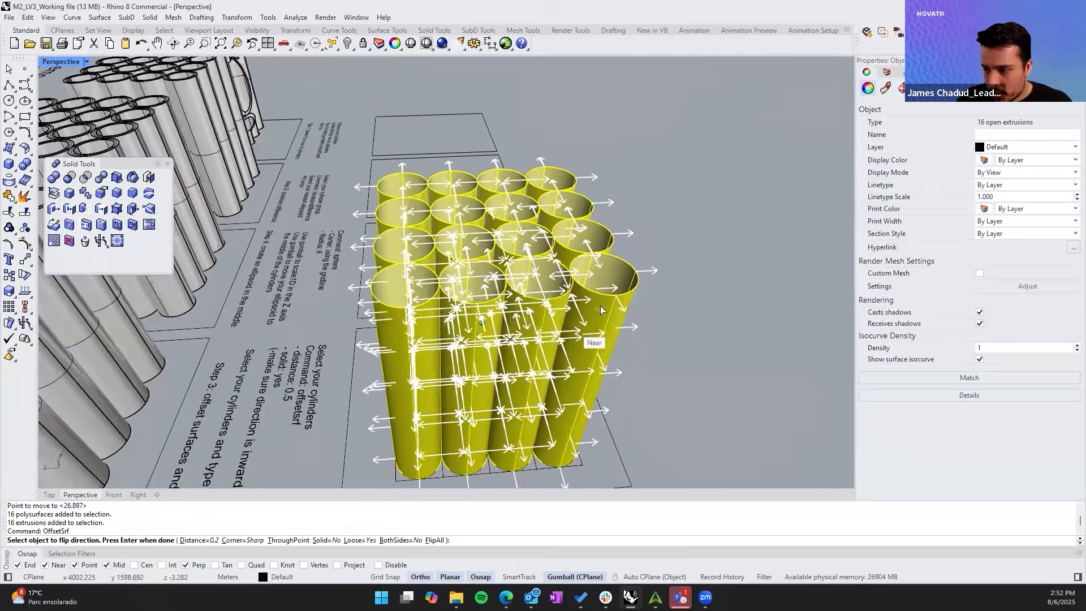
pyautogui.scroll(1, 612, 230)
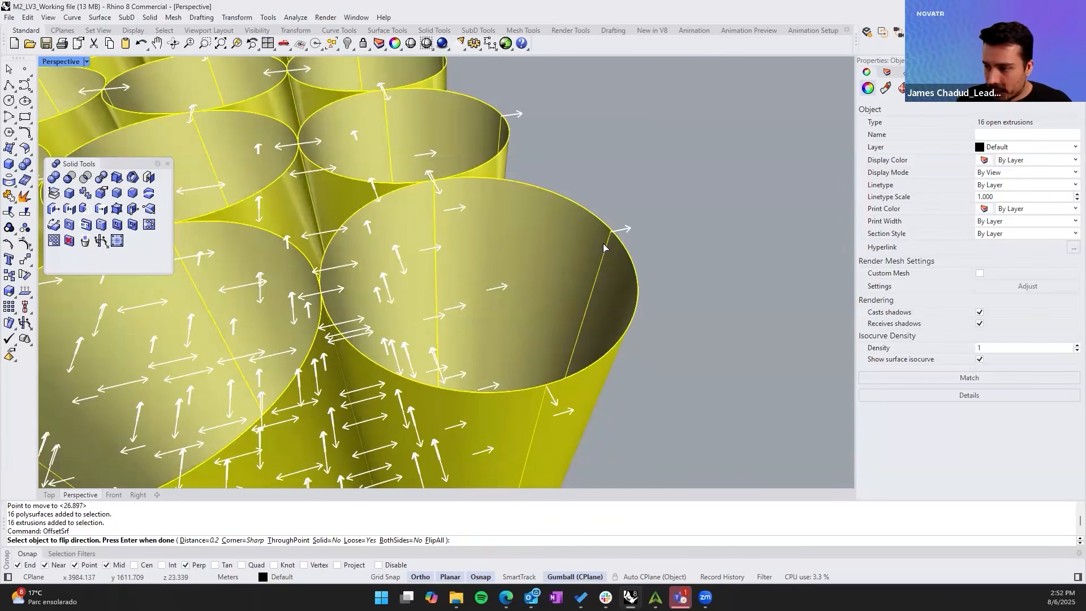
pyautogui.moveTo(613, 243); pyautogui.dragTo(609, 260, button='right')
pyautogui.click(436, 541)
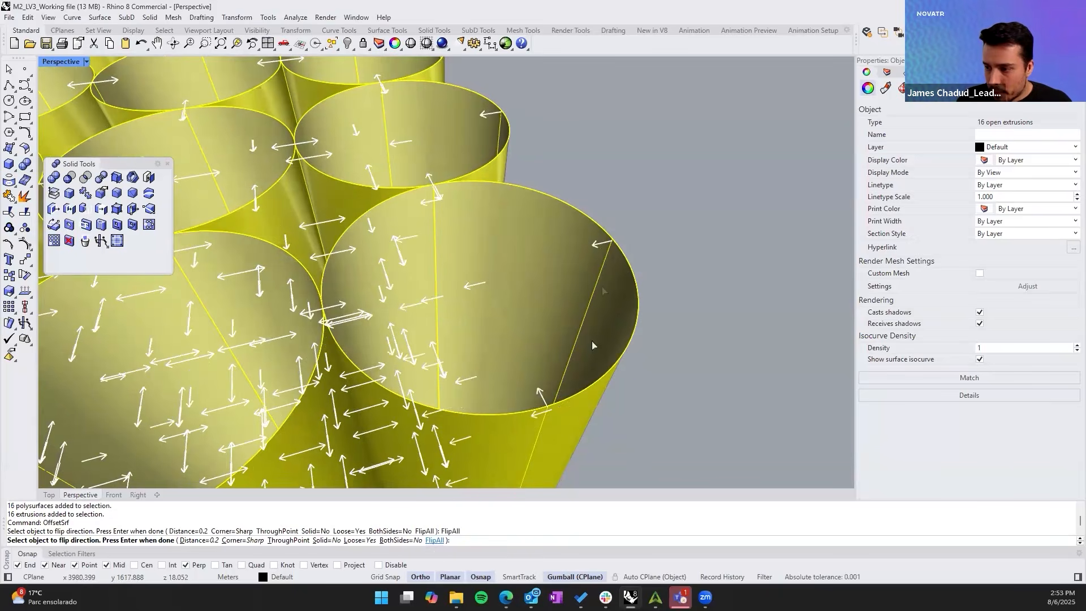
pyautogui.moveTo(449, 388)
pyautogui.mouseDown(button='right')
pyautogui.moveTo(461, 393)
pyautogui.moveTo(451, 392)
pyautogui.mouseUp(button='right')
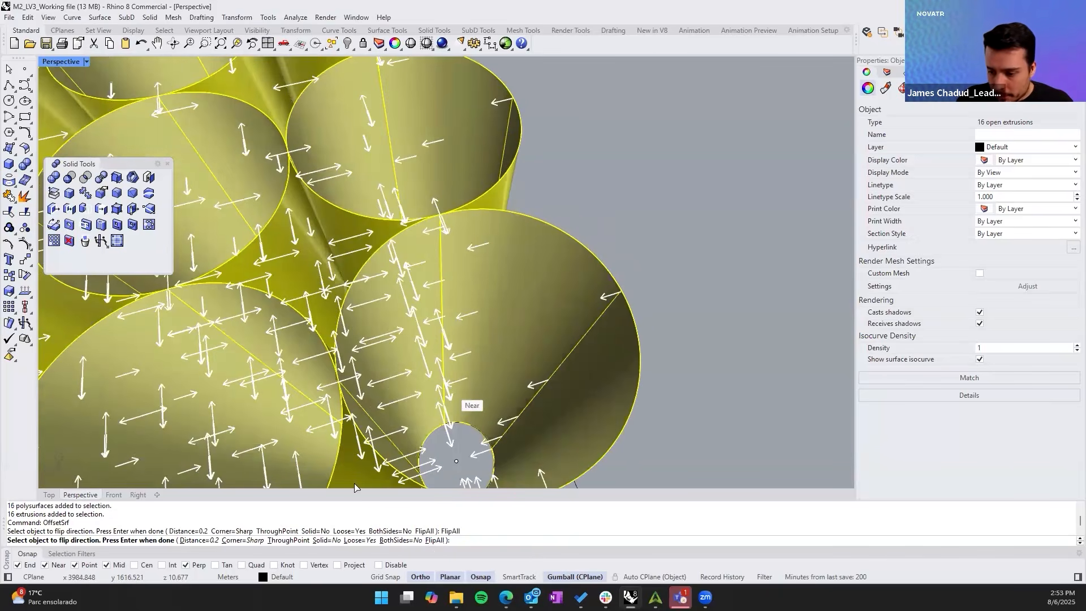
# - Offset the cylinders inward by 0.5 with Solid set to Yes, turning them into hollow tubes
pyautogui.click(323, 541)
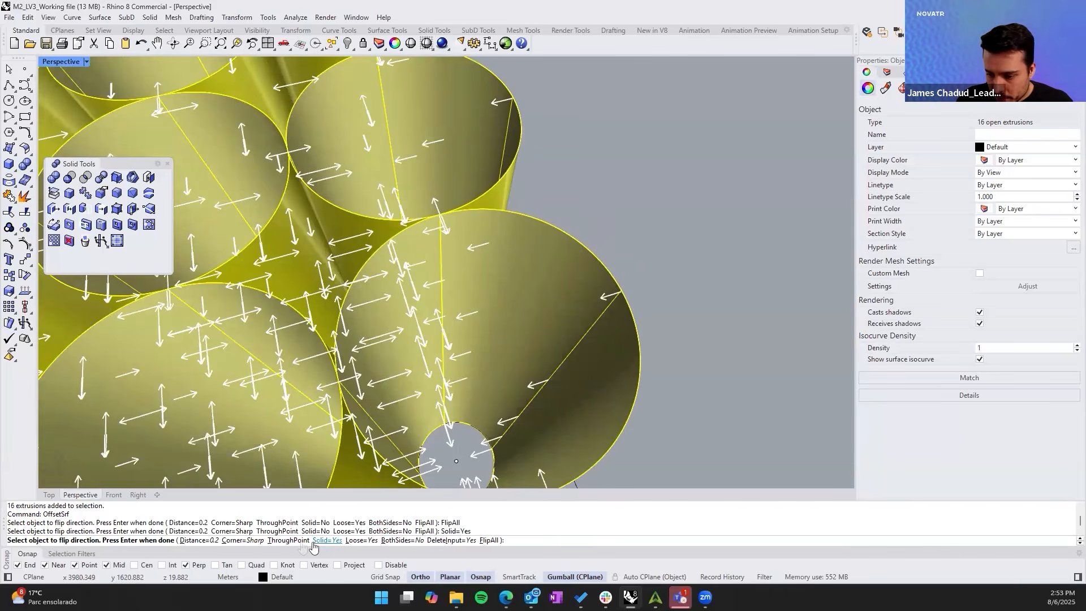
pyautogui.click(207, 540)
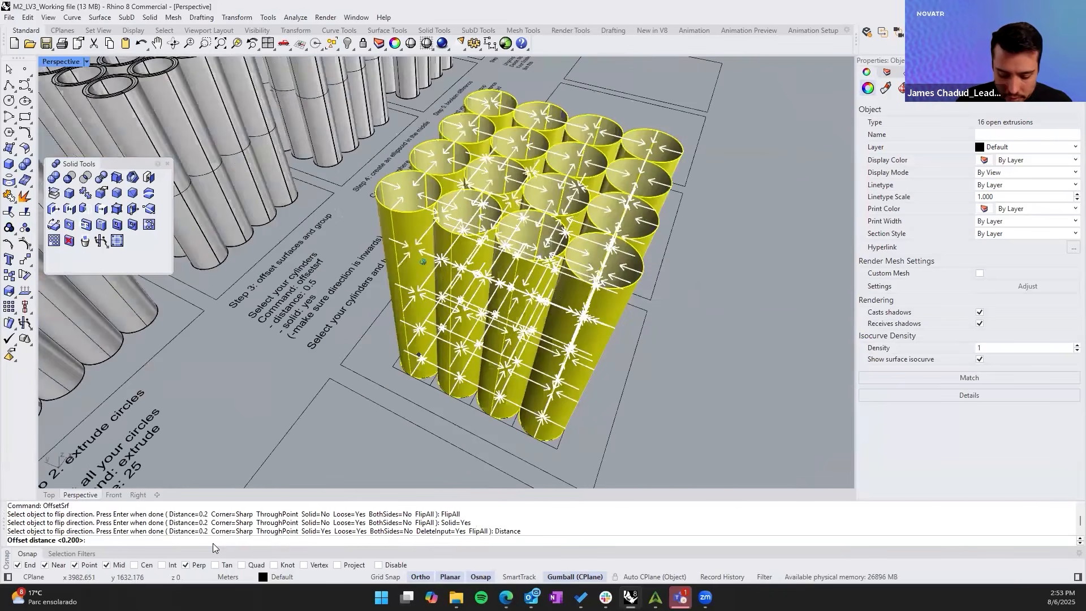
pyautogui.moveTo(418, 355); pyautogui.dragTo(421, 358, button='right')
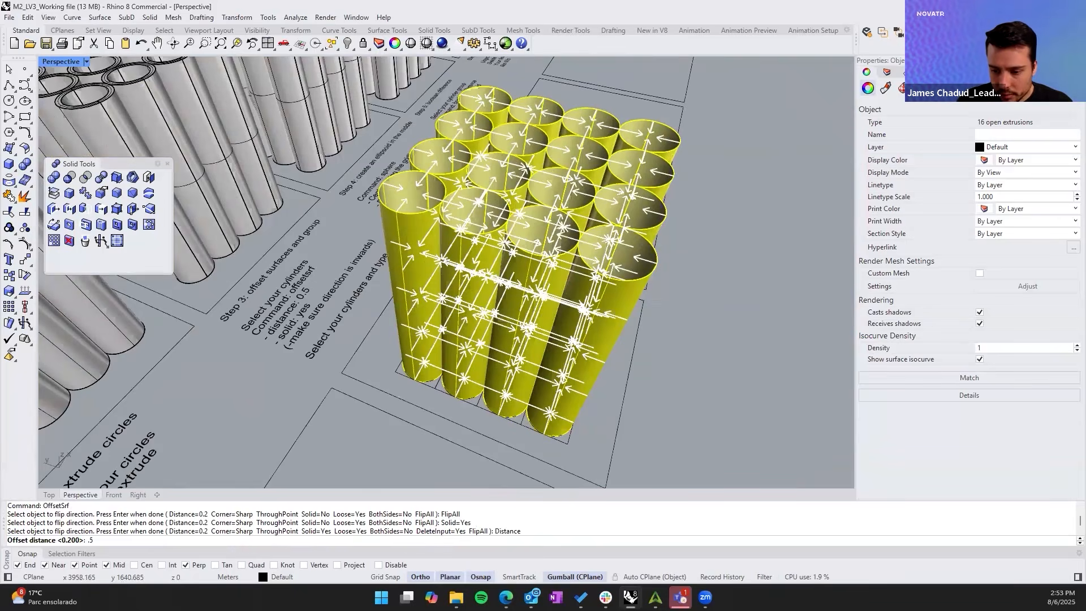
pyautogui.write('.5')
pyautogui.press('Return')
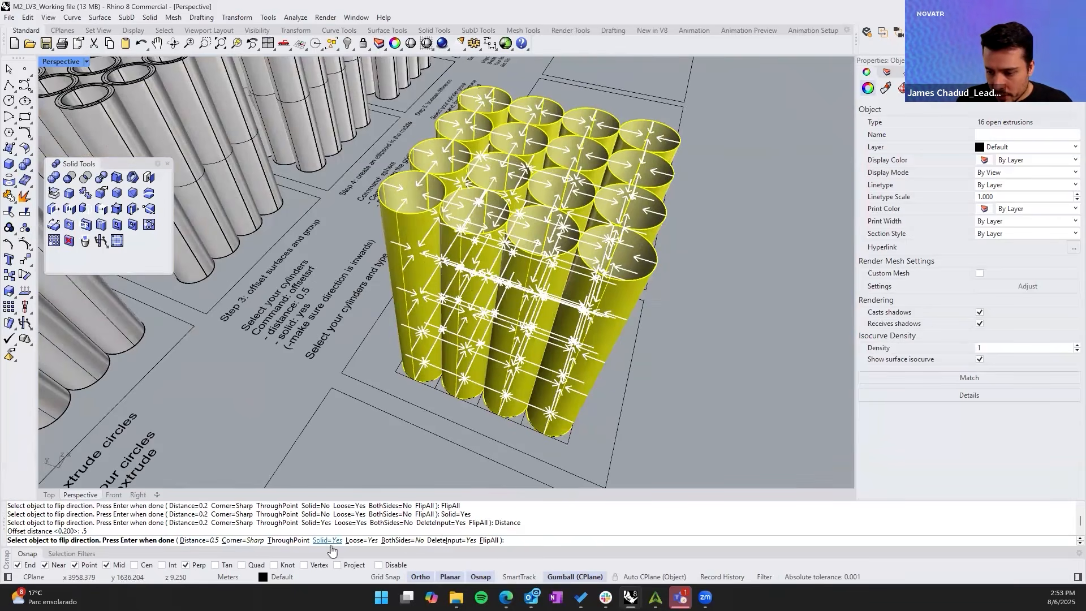
pyautogui.moveTo(570, 410); pyautogui.dragTo(627, 259, button='right')
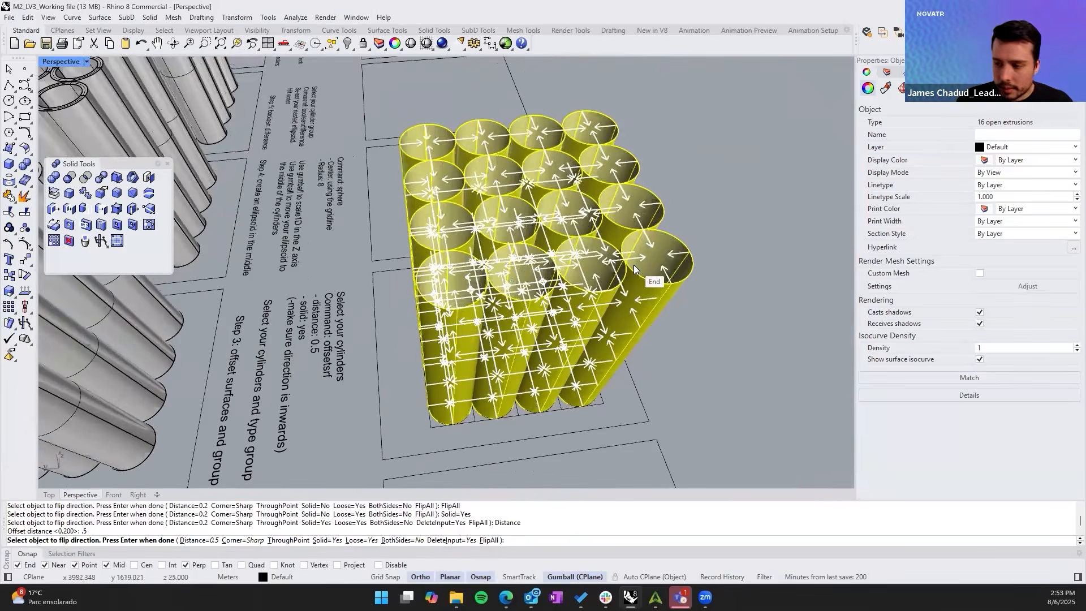
pyautogui.press('Return')
# - Select the 16 offset cylinders and check their object type in the properties
pyautogui.click(720, 210)
pyautogui.moveTo(720, 209); pyautogui.dragTo(718, 79, button='right')
pyautogui.click(677, 269)
pyautogui.moveTo(694, 129); pyautogui.dragTo(367, 227)
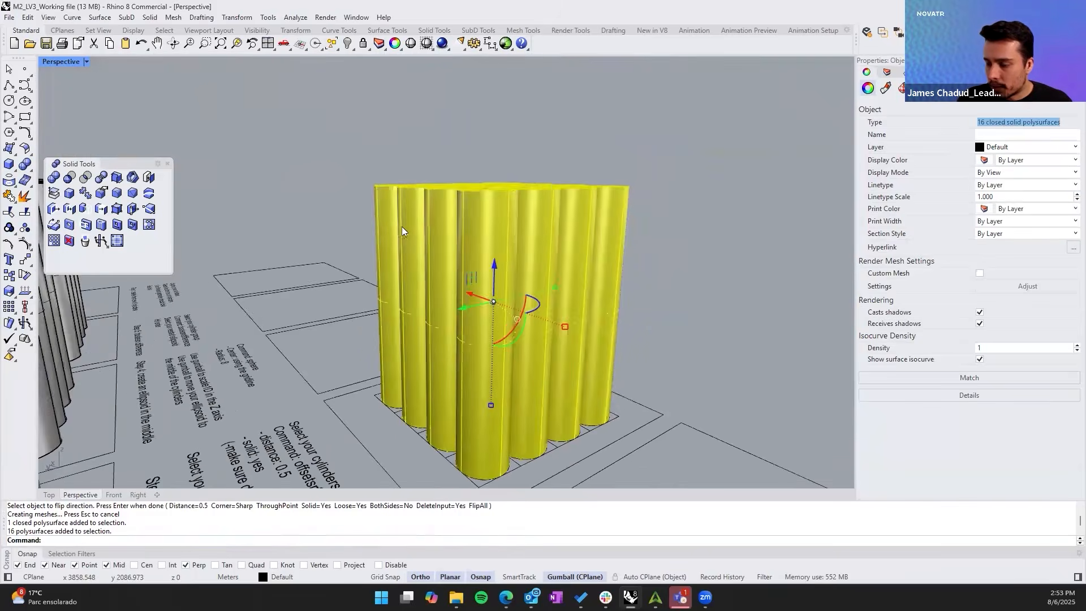
pyautogui.moveTo(402, 228); pyautogui.dragTo(327, 297, button='right')
pyautogui.scroll(-2, 340, 294)
# - Select the hollow cylinders in the third frame together with their circles, grid lines and centre points
pyautogui.click(525, 355)
pyautogui.moveTo(527, 358); pyautogui.dragTo(562, 434, button='right')
pyautogui.moveTo(554, 419)
pyautogui.mouseDown()
pyautogui.moveTo(335, 283)
pyautogui.moveTo(559, 431)
pyautogui.mouseUp()
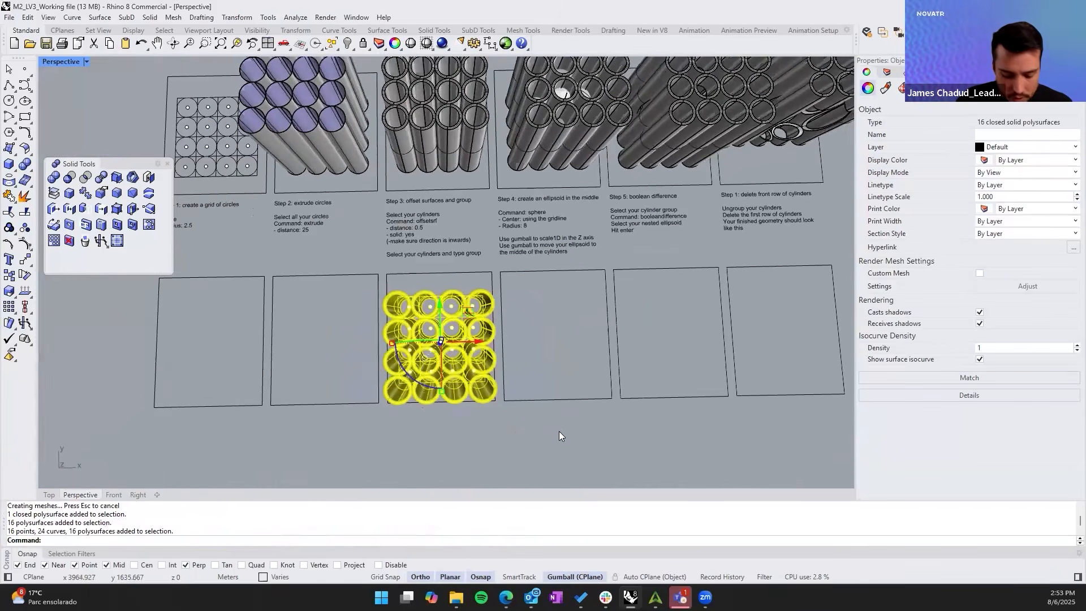
pyautogui.write('copy')
pyautogui.press('Return')
pyautogui.scroll(1, 487, 407)
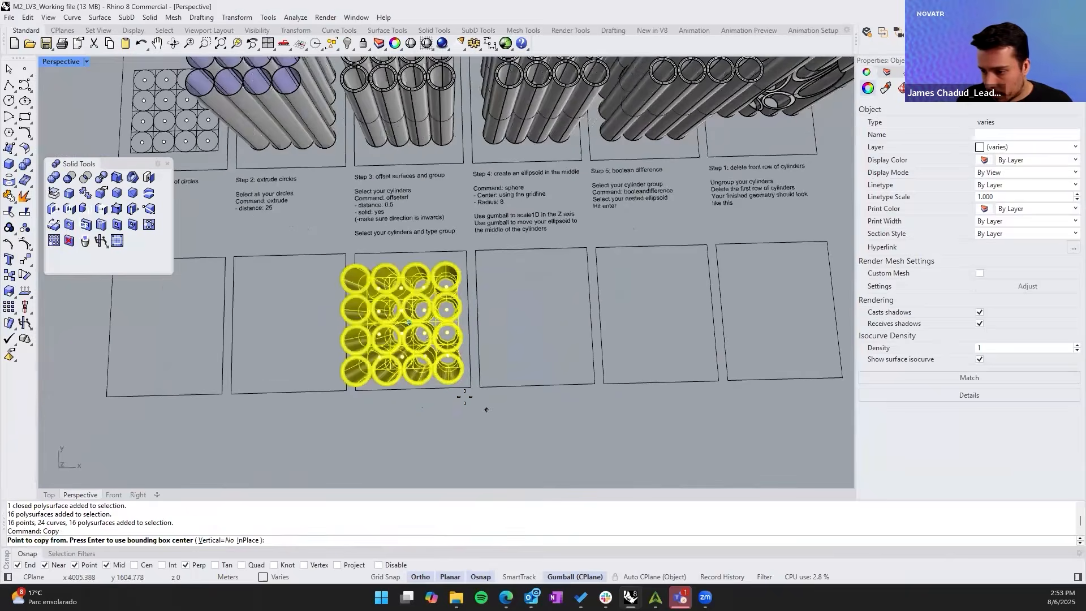
pyautogui.press('Escape')
# - Move the selected cylinders and circle grid from the third frame to the fourth, corner to corner
pyautogui.write('Mov')
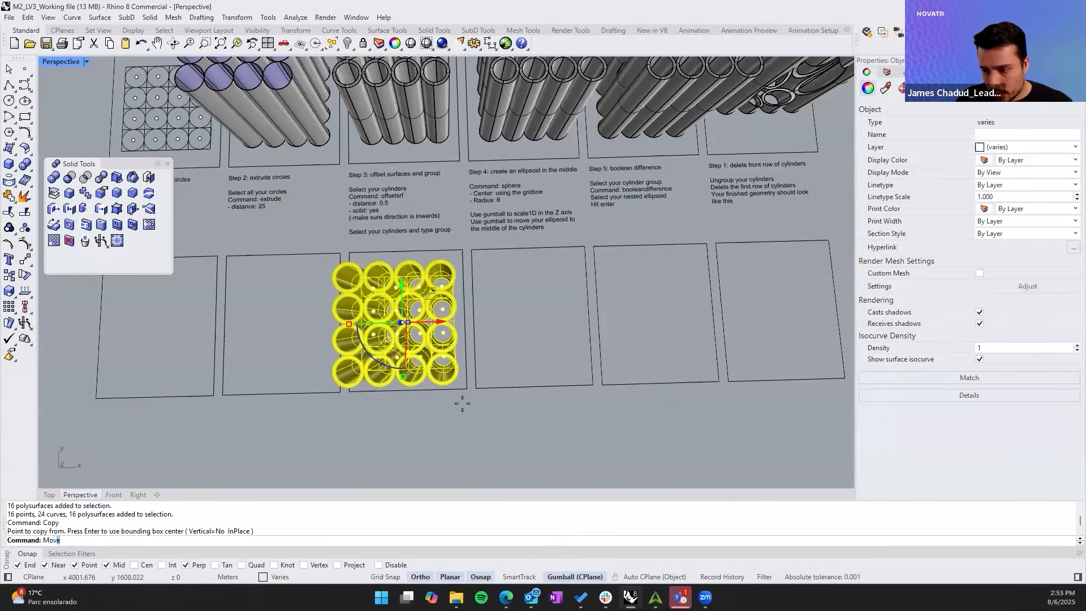
pyautogui.press('Return')
pyautogui.click(466, 388)
pyautogui.click(593, 385)
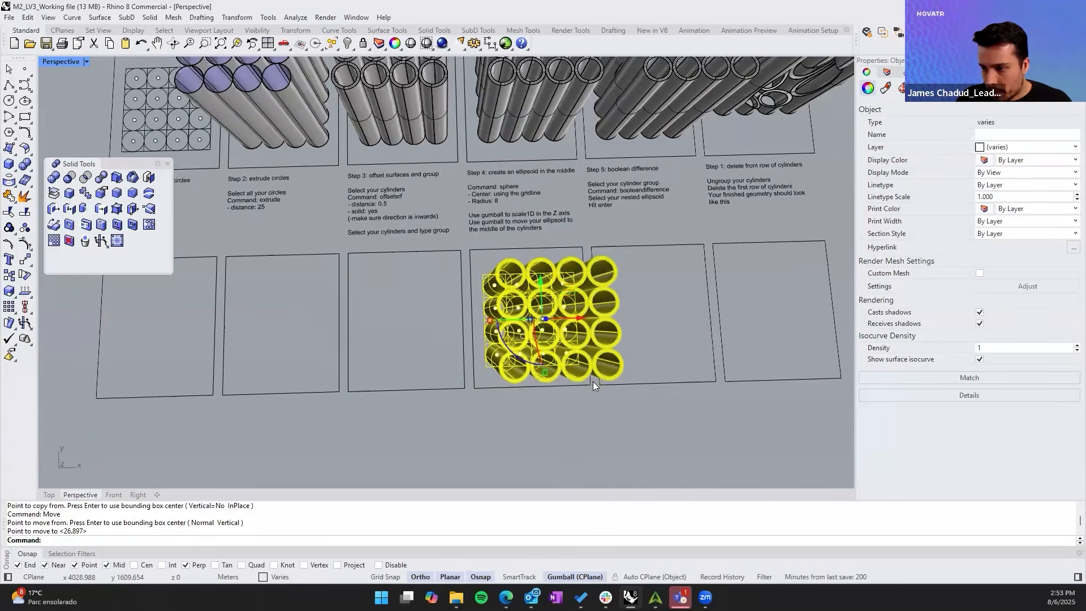
# - Inspect the ellipsoid nested in the Step 4 example by temporarily moving it and undoing the move, and read the Step 4 instructions
pyautogui.keyDown('shift'); pyautogui.moveTo(514, 195); pyautogui.dragTo(478, 226, button='right'); pyautogui.keyUp('shift')
pyautogui.scroll(1, 454, 247)
pyautogui.scroll(4, 451, 184)
pyautogui.click(461, 219)
pyautogui.scroll(-3, 478, 237)
pyautogui.moveTo(475, 278); pyautogui.dragTo(481, 129)
pyautogui.moveTo(481, 158)
pyautogui.mouseDown(button='right')
pyautogui.moveTo(524, 190)
pyautogui.moveTo(487, 173)
pyautogui.mouseUp(button='right')
pyautogui.hotkey('ctrl', 'z')
pyautogui.moveTo(498, 372); pyautogui.dragTo(402, 335, button='right')
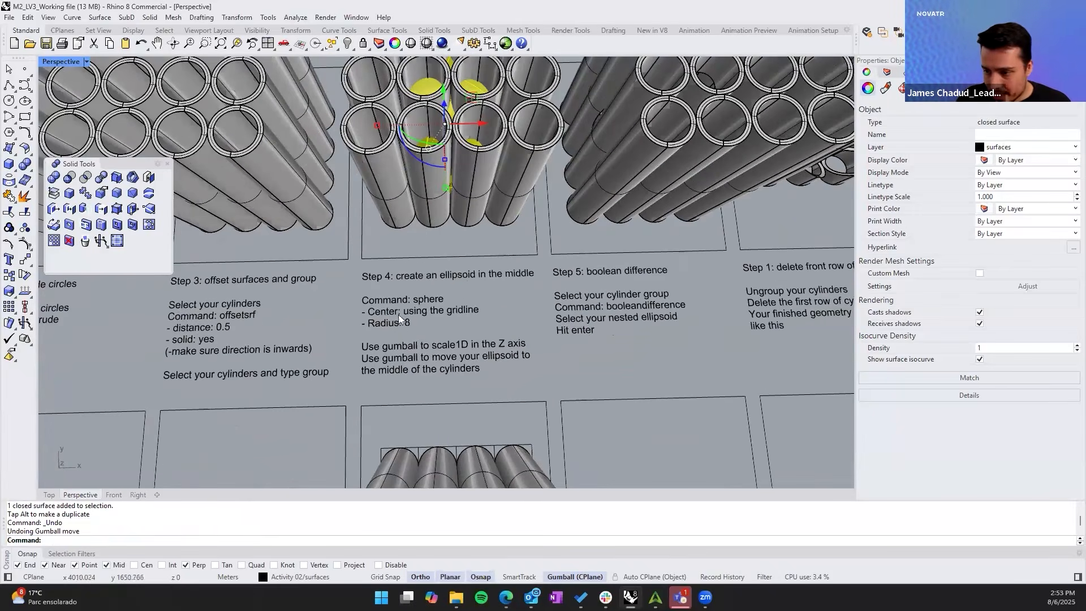
pyautogui.moveTo(419, 322)
pyautogui.mouseDown(button='right')
pyautogui.moveTo(446, 379)
pyautogui.moveTo(440, 223)
pyautogui.moveTo(422, 290)
pyautogui.moveTo(412, 280)
pyautogui.moveTo(396, 299)
pyautogui.moveTo(405, 324)
pyautogui.mouseUp(button='right')
# - Try deleting the grid curves near the centre of the fourth frame's cylinders, and undo both deletions
pyautogui.scroll(3, 411, 279)
pyautogui.click(411, 279)
pyautogui.click(406, 275)
pyautogui.scroll(4, 396, 300)
pyautogui.scroll(1, 394, 300)
pyautogui.scroll(3, 402, 315)
pyautogui.scroll(1, 410, 316)
pyautogui.click(410, 320)
pyautogui.click(409, 321)
pyautogui.press('Delete')
pyautogui.click(406, 327)
pyautogui.press('Delete')
pyautogui.hotkey('ctrl', 'z')
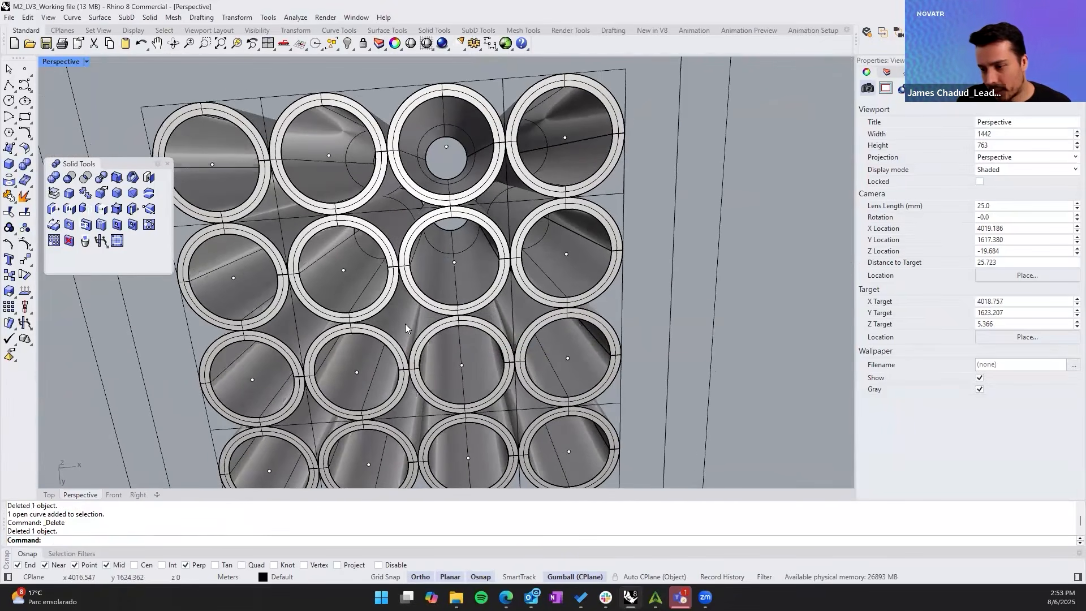
pyautogui.press('Escape')
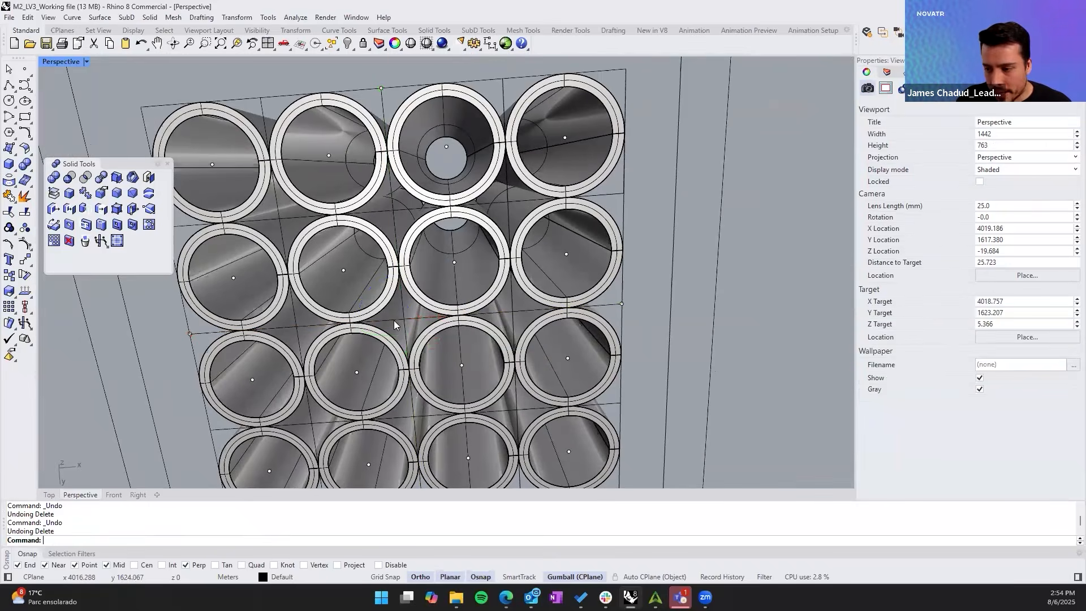
# - Start a centre-radius sphere with its centre at the gridline midpoint in the middle of the fourth frame's cylinders
pyautogui.moveTo(401, 329); pyautogui.dragTo(384, 288, button='right')
pyautogui.scroll(-7, 371, 311)
pyautogui.moveTo(370, 311); pyautogui.dragTo(335, 419, button='right')
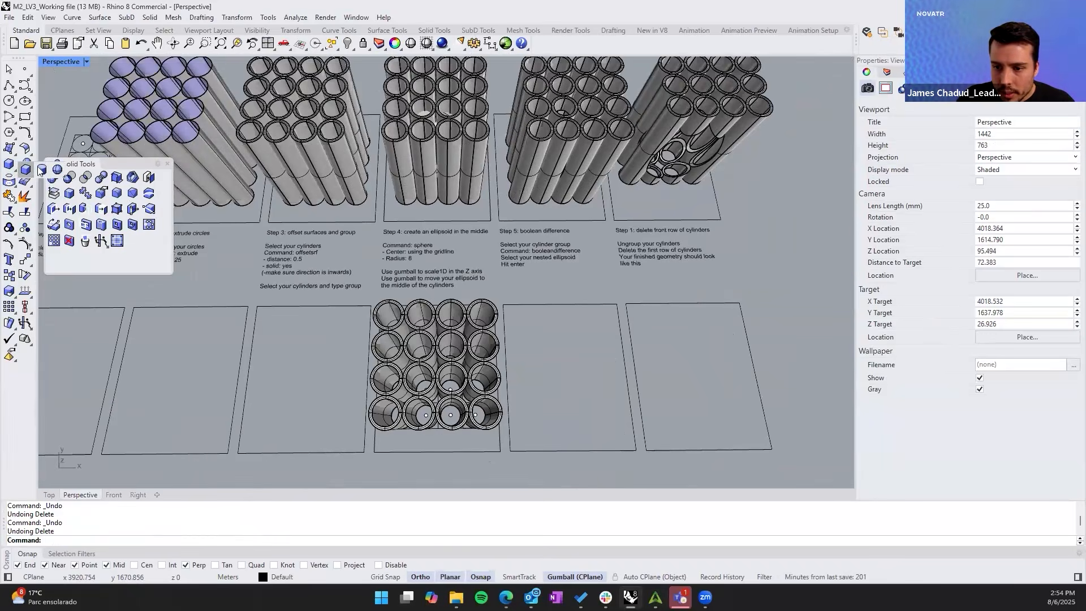
pyautogui.moveTo(51, 161); pyautogui.dragTo(83, 269)
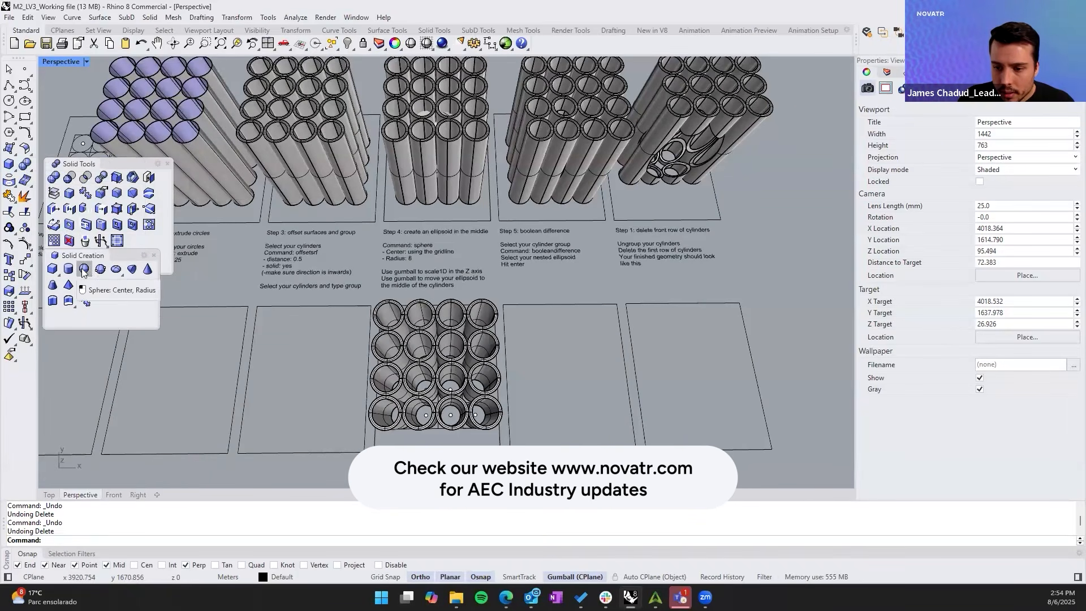
pyautogui.scroll(5, 191, 366)
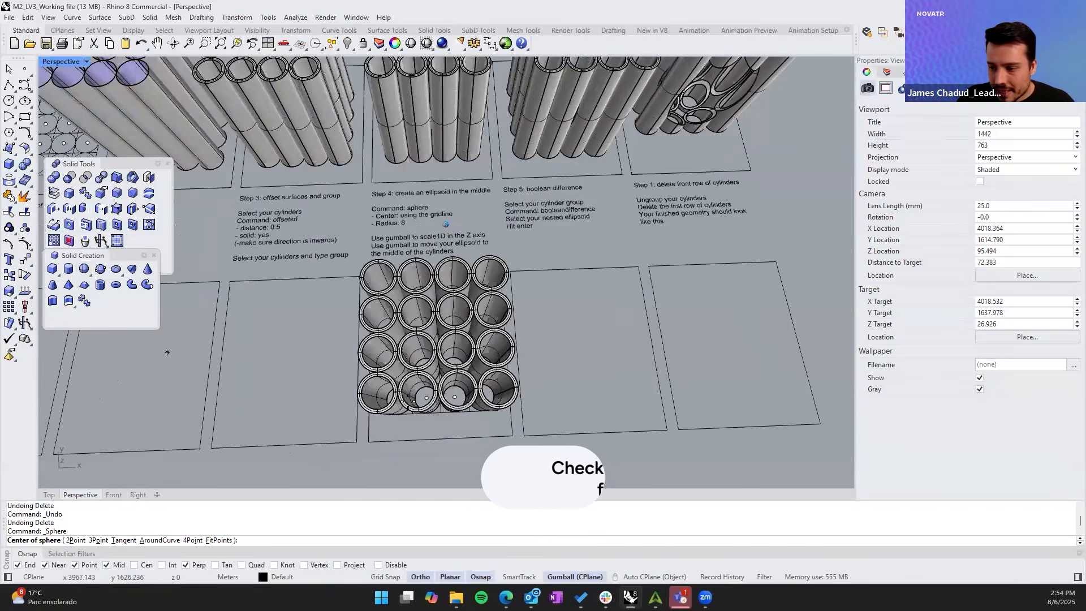
pyautogui.scroll(6, 430, 385)
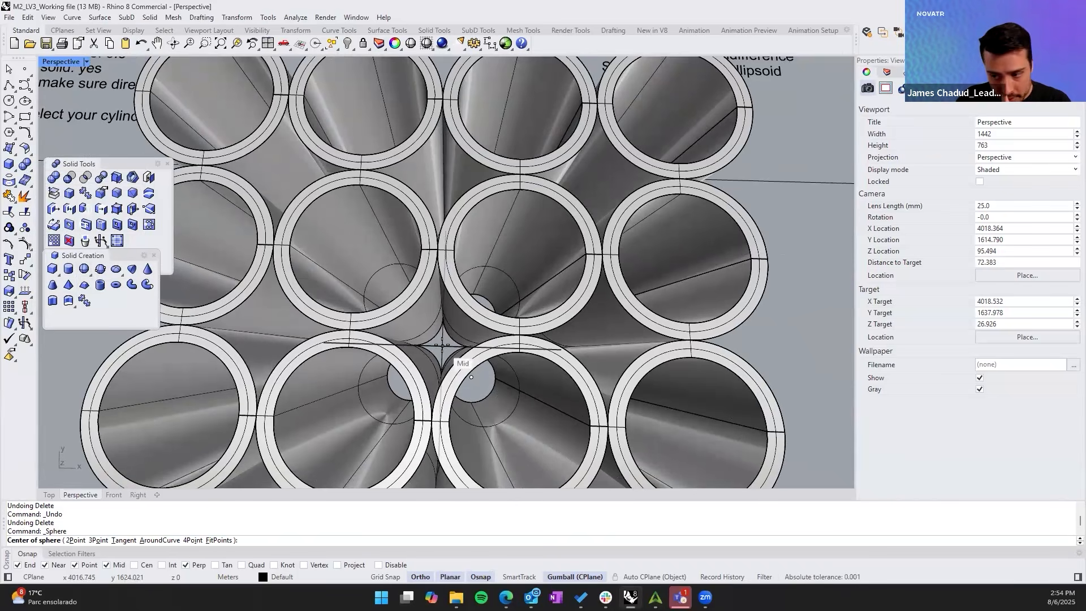
pyautogui.click(471, 377)
# - Give the sphere a radius of 8
pyautogui.scroll(-10, 471, 377)
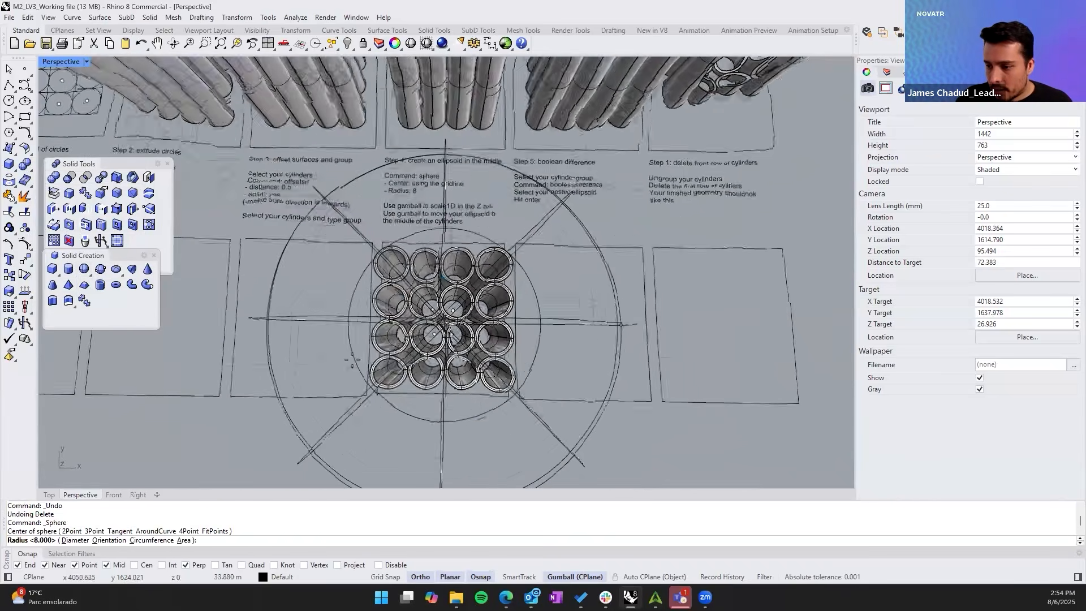
pyautogui.moveTo(352, 360); pyautogui.dragTo(342, 380, button='right')
pyautogui.moveTo(514, 334); pyautogui.dragTo(557, 341, button='right')
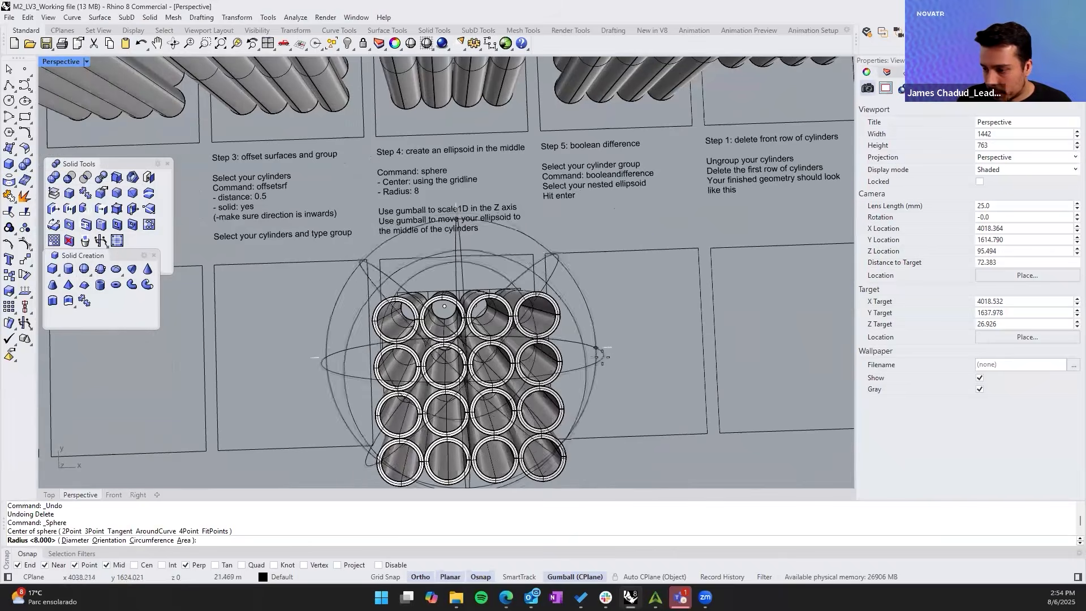
pyautogui.moveTo(591, 365); pyautogui.dragTo(599, 335, button='right')
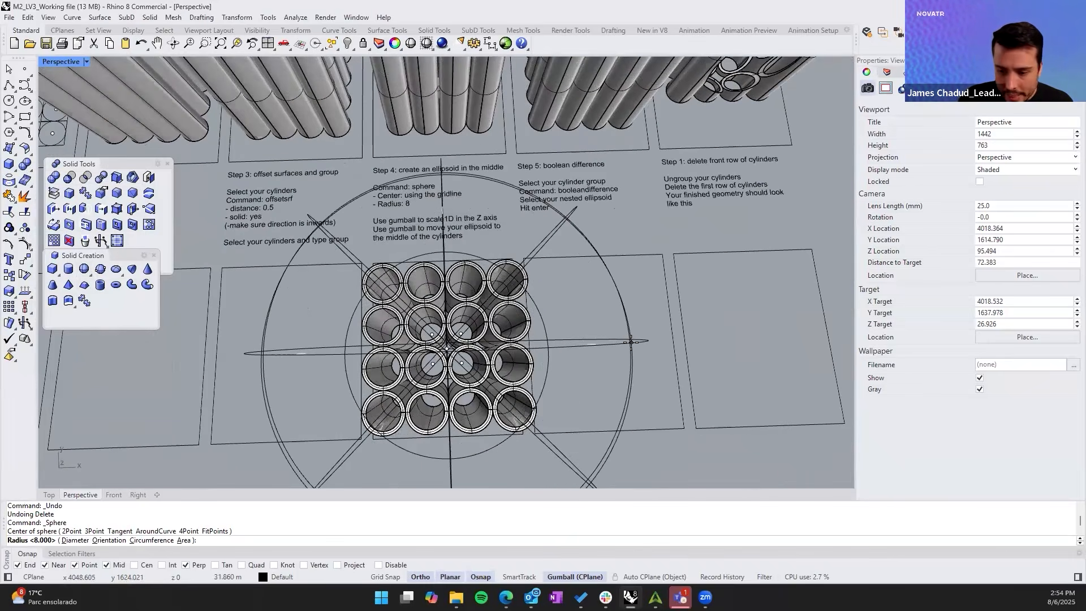
pyautogui.write('8')
pyautogui.press('Return')
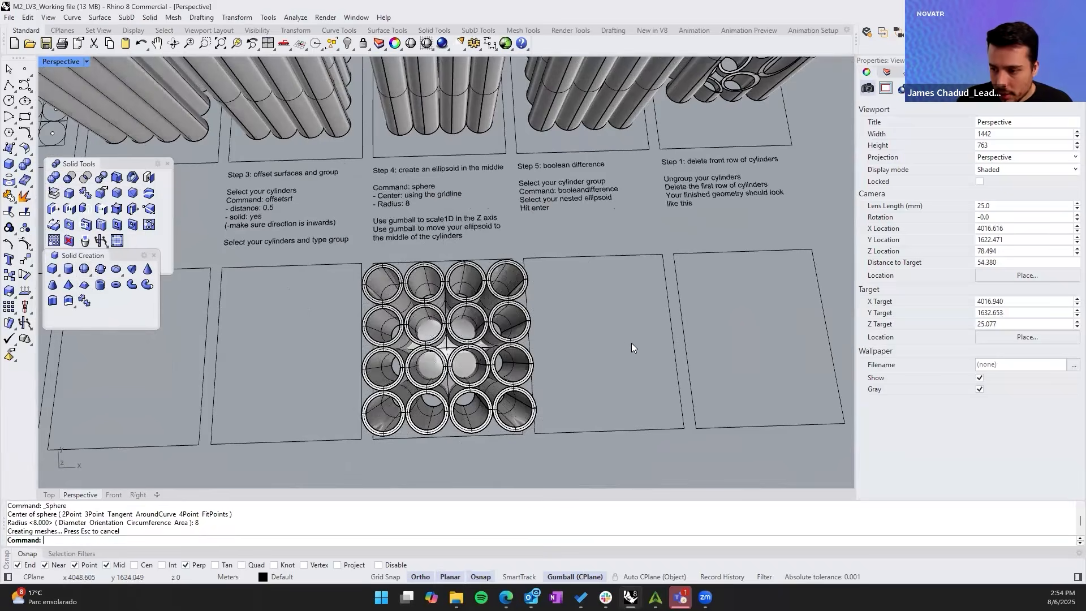
# - Select the new sphere and raise it along the Z axis to about the mid-height of the cylinders
pyautogui.scroll(4, 448, 357)
pyautogui.click(470, 391)
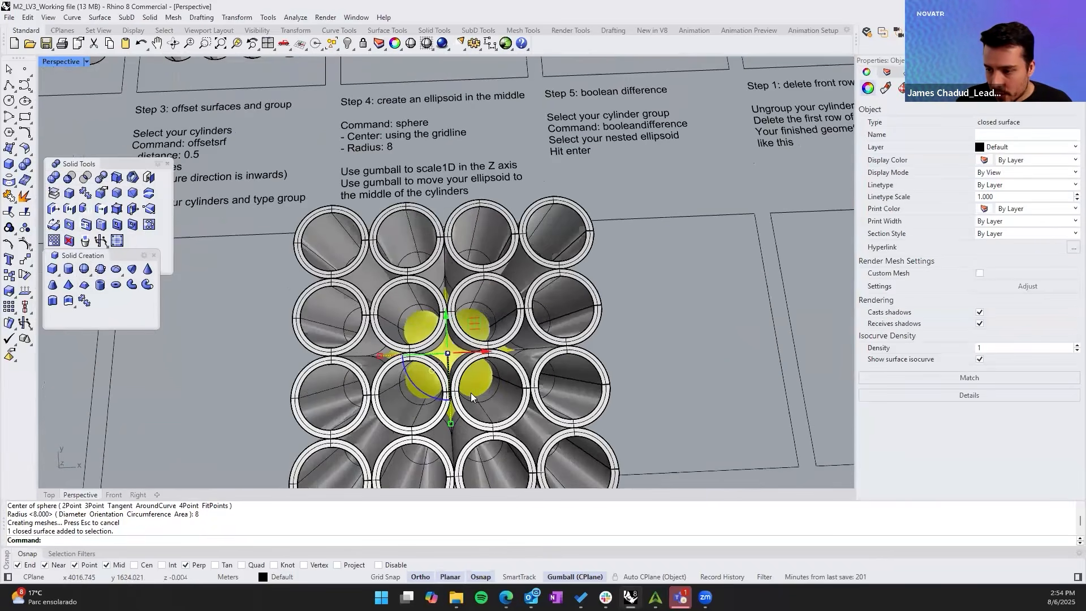
pyautogui.moveTo(471, 391); pyautogui.dragTo(444, 315, button='right')
pyautogui.scroll(-3, 464, 405)
pyautogui.scroll(3, 412, 363)
pyautogui.scroll(3, 437, 329)
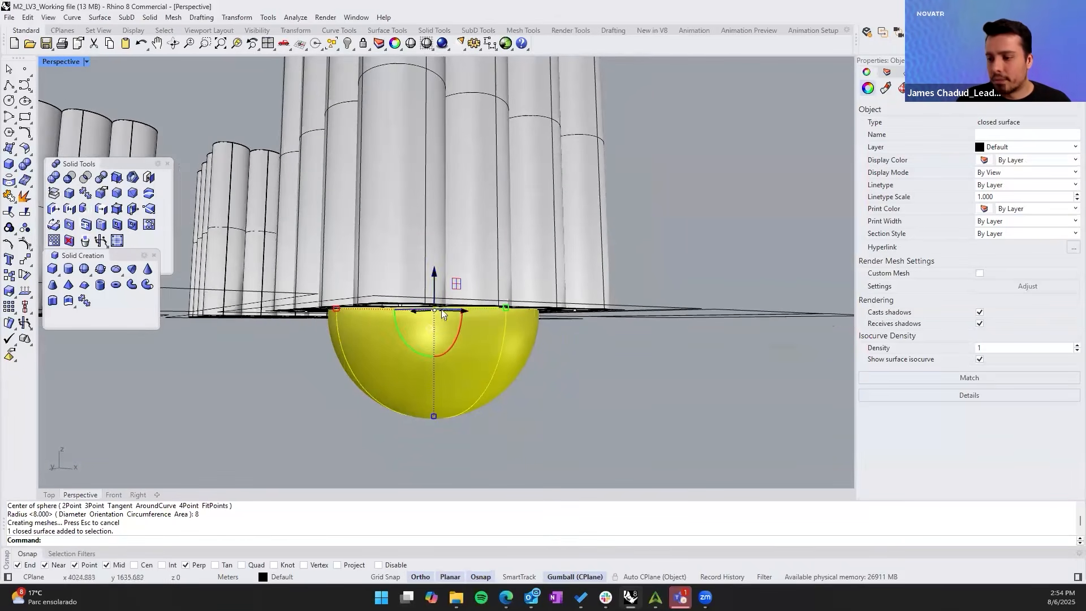
pyautogui.moveTo(443, 417); pyautogui.dragTo(356, 318, button='right')
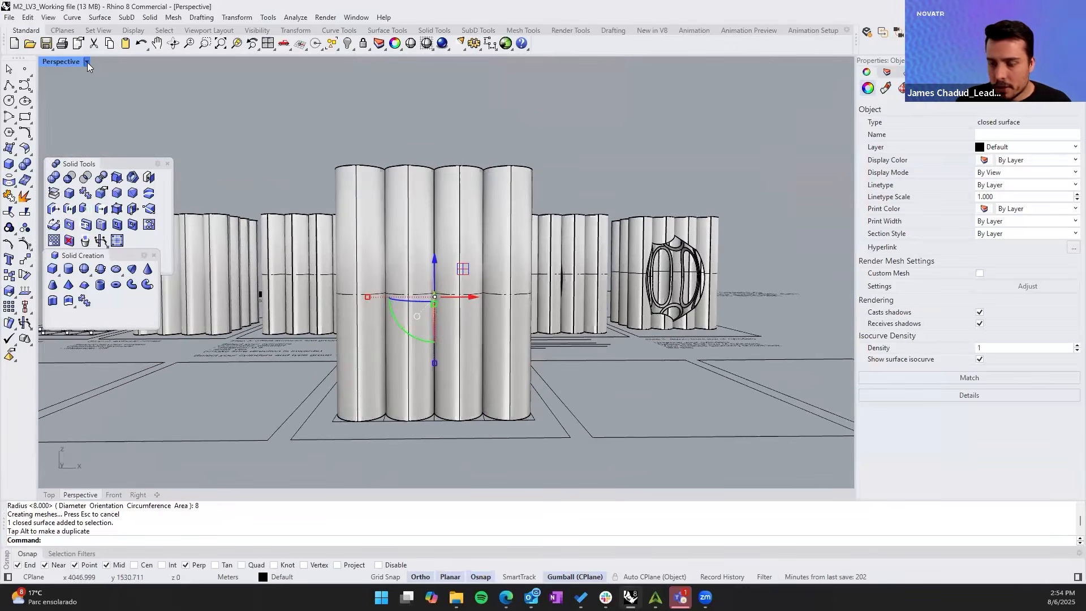
# - Try the Ghosted display mode, and set the Perspective viewport to Wireframe to see the sphere inside the cylinders
pyautogui.click(87, 62)
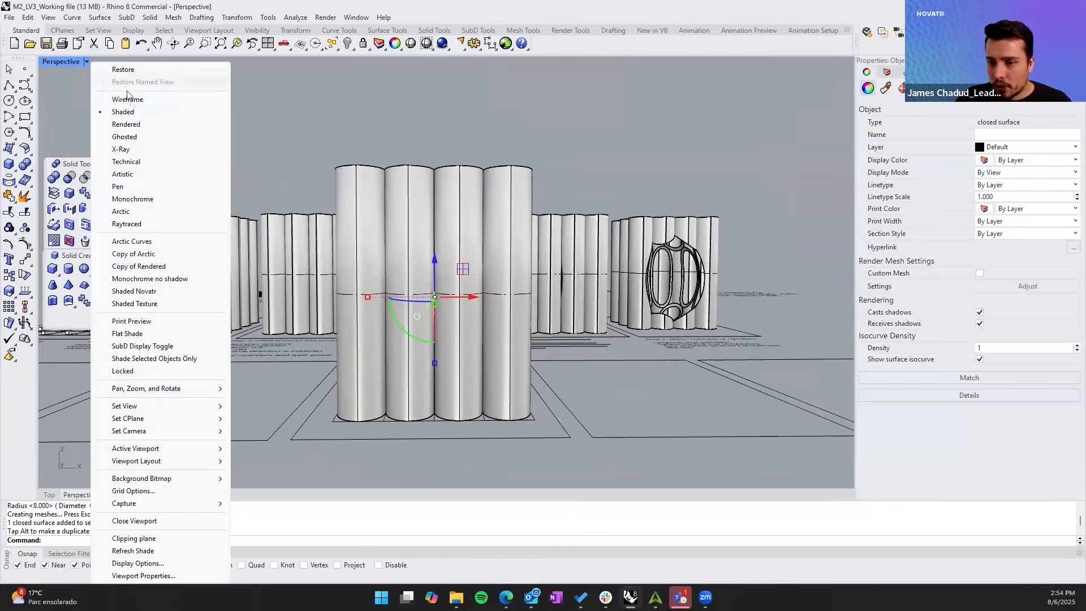
pyautogui.click(135, 138)
pyautogui.moveTo(386, 249); pyautogui.dragTo(300, 356, button='right')
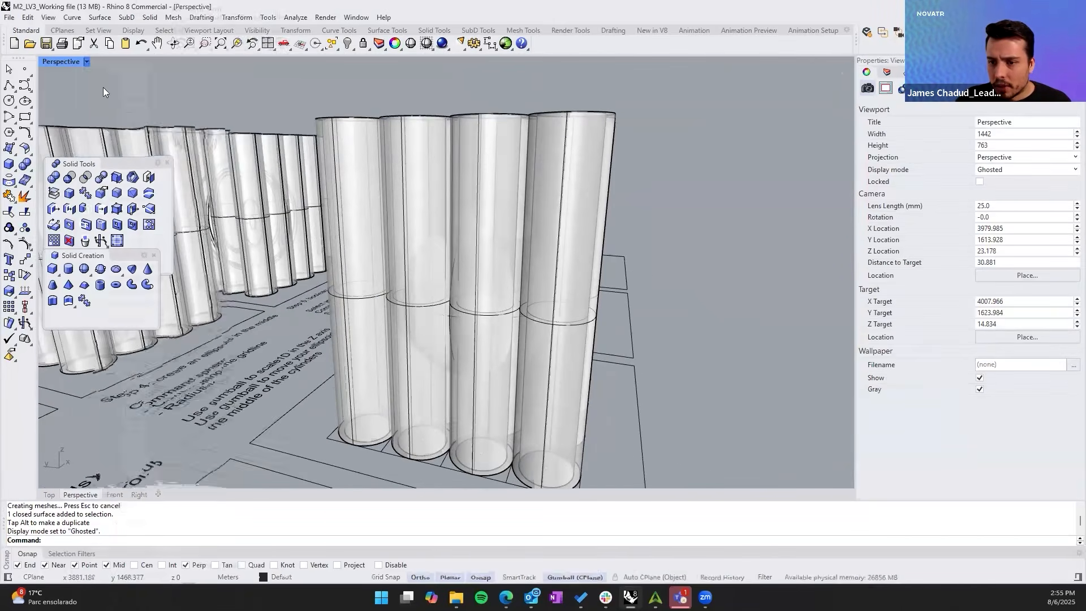
pyautogui.click(86, 63)
pyautogui.click(129, 100)
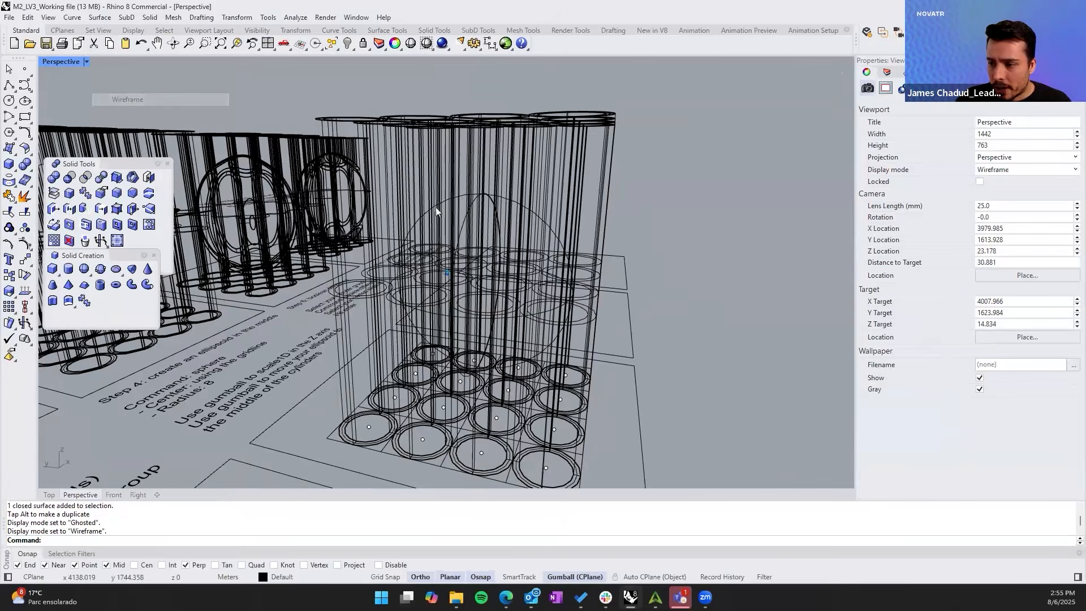
# - Select the sphere inside the wireframe cylinders and shift it slightly upward along the Z axis
pyautogui.moveTo(432, 202); pyautogui.dragTo(471, 237, button='right')
pyautogui.click(446, 233)
pyautogui.press('Escape')
pyautogui.scroll(4, 407, 201)
pyautogui.click(406, 199)
pyautogui.scroll(-4, 447, 220)
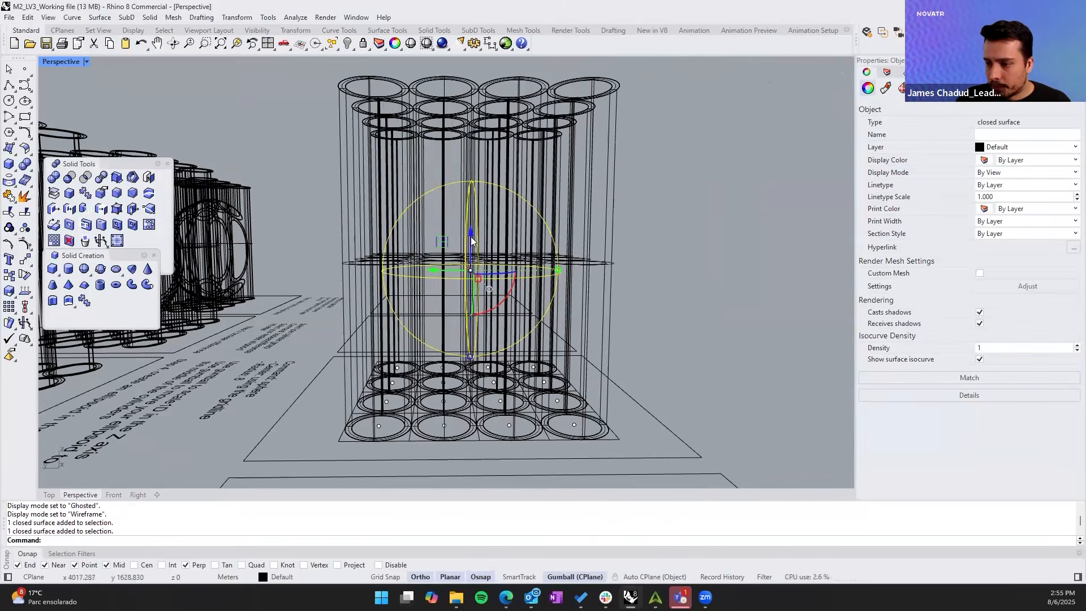
pyautogui.moveTo(471, 237); pyautogui.dragTo(474, 227)
pyautogui.scroll(-5, 480, 228)
pyautogui.moveTo(480, 228); pyautogui.dragTo(441, 335, button='right')
pyautogui.scroll(4, 471, 323)
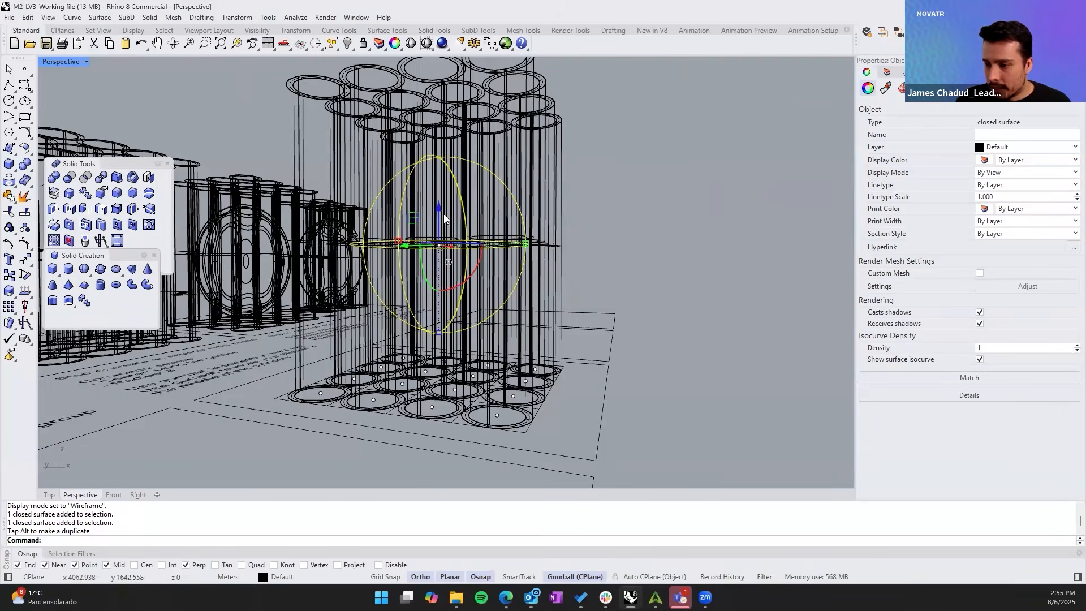
# - Scale the sphere along the Z axis only, stretching it into a tall ellipsoid inside the cylinders
pyautogui.moveTo(439, 335); pyautogui.dragTo(439, 335)
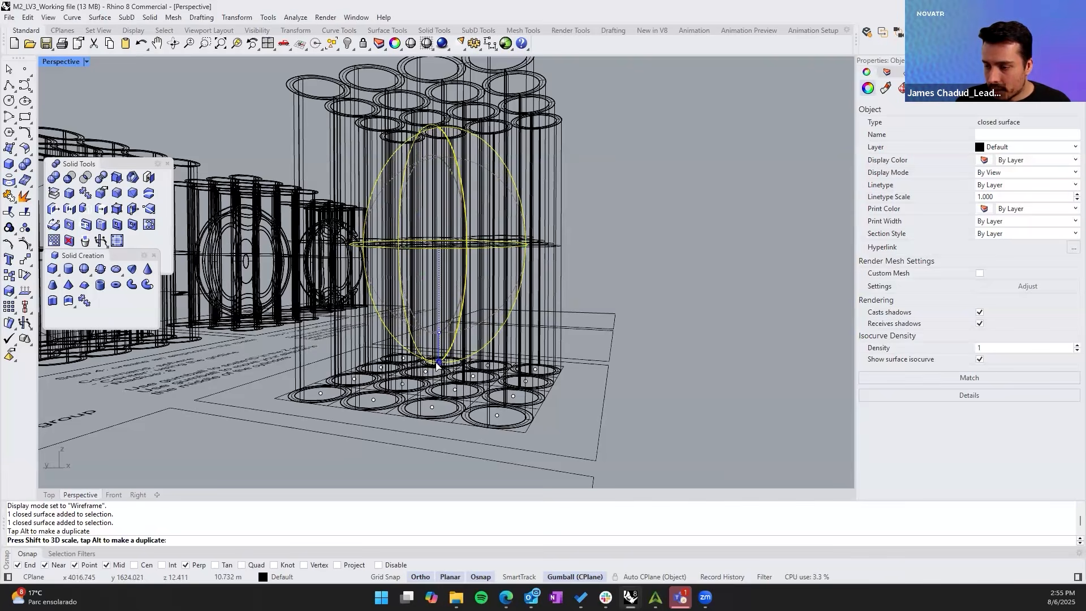
pyautogui.moveTo(437, 366); pyautogui.dragTo(438, 364)
pyautogui.moveTo(438, 339); pyautogui.dragTo(335, 237, button='right')
# - Move the cylinders, ellipsoid, points and grid curves from the Step 4 frame to the Step 5 frame, corner to corner
pyautogui.moveTo(335, 236); pyautogui.dragTo(543, 420)
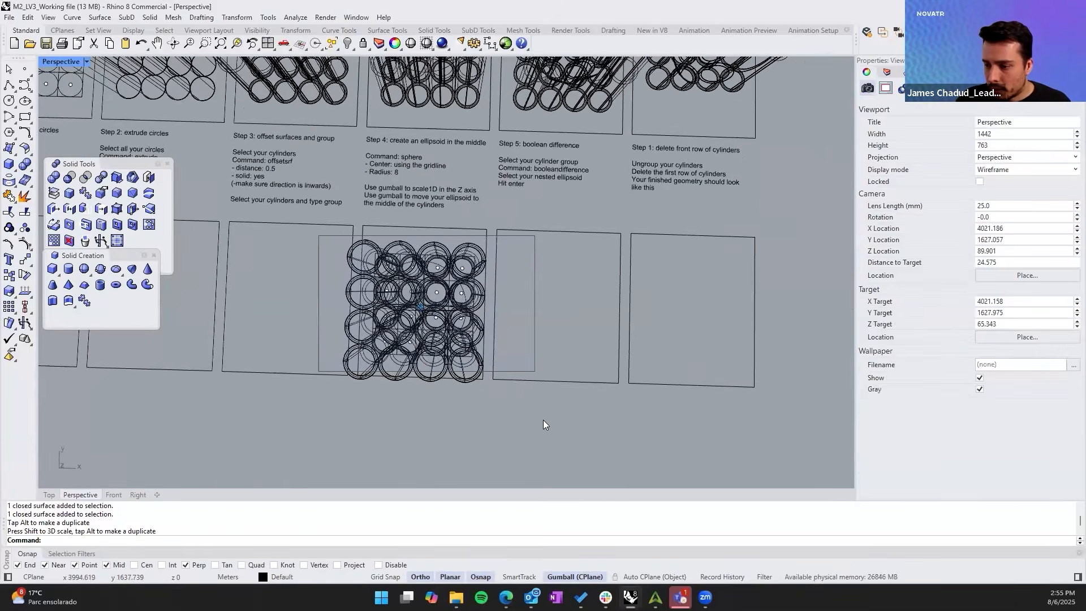
pyautogui.scroll(-2, 543, 419)
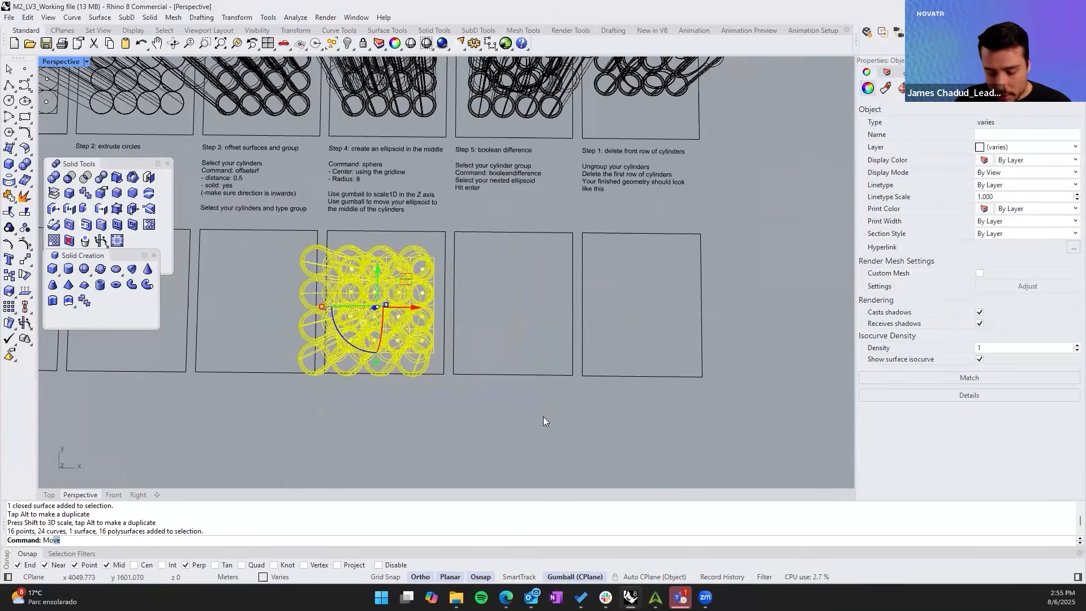
pyautogui.press('Return')
pyautogui.click(456, 373)
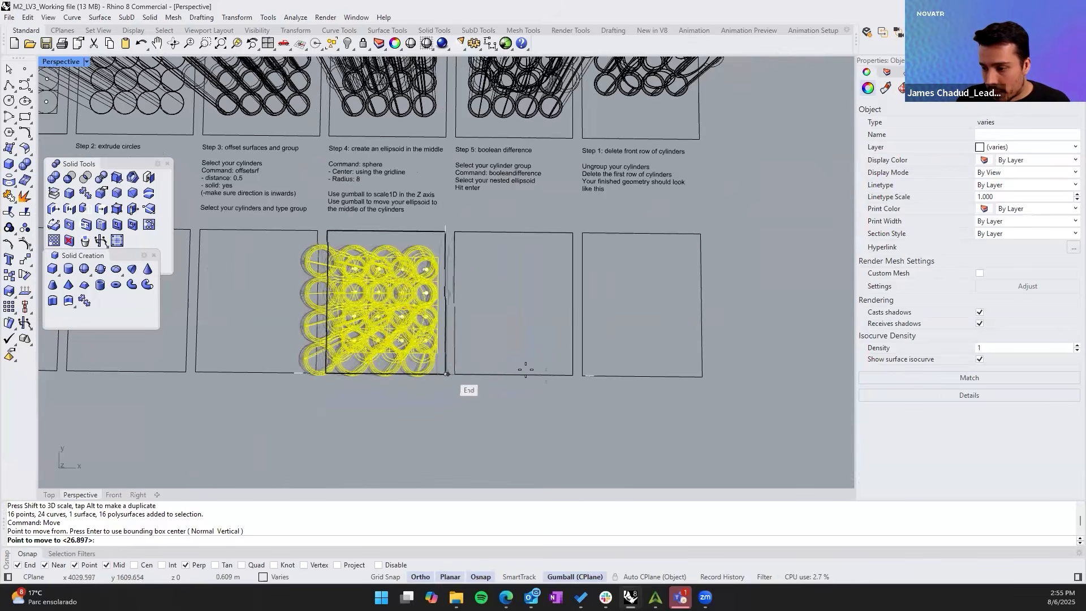
pyautogui.click(571, 375)
pyautogui.rightClick(569, 375)
pyautogui.keyDown('shift'); pyautogui.moveTo(568, 375); pyautogui.dragTo(568, 392, button='right'); pyautogui.keyUp('shift')
pyautogui.press('Escape')
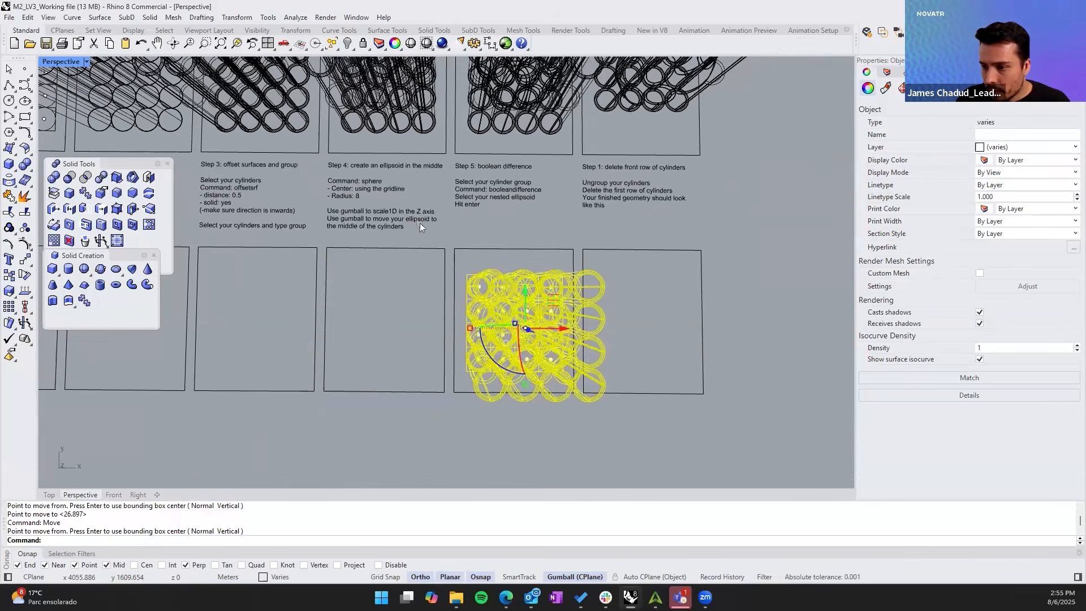
pyautogui.press('Escape')
# - Examine the Step 4 and Step 5 instruction texts above the frames, including the boolean difference notes
pyautogui.click(384, 214)
pyautogui.scroll(2, 479, 190)
pyautogui.press('Escape')
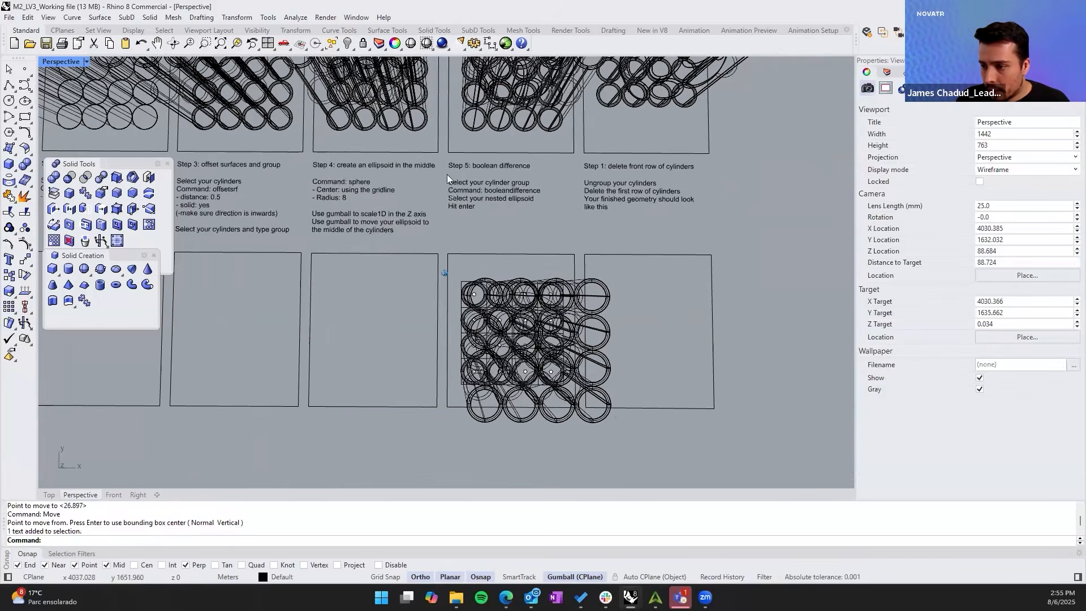
pyautogui.scroll(1, 448, 178)
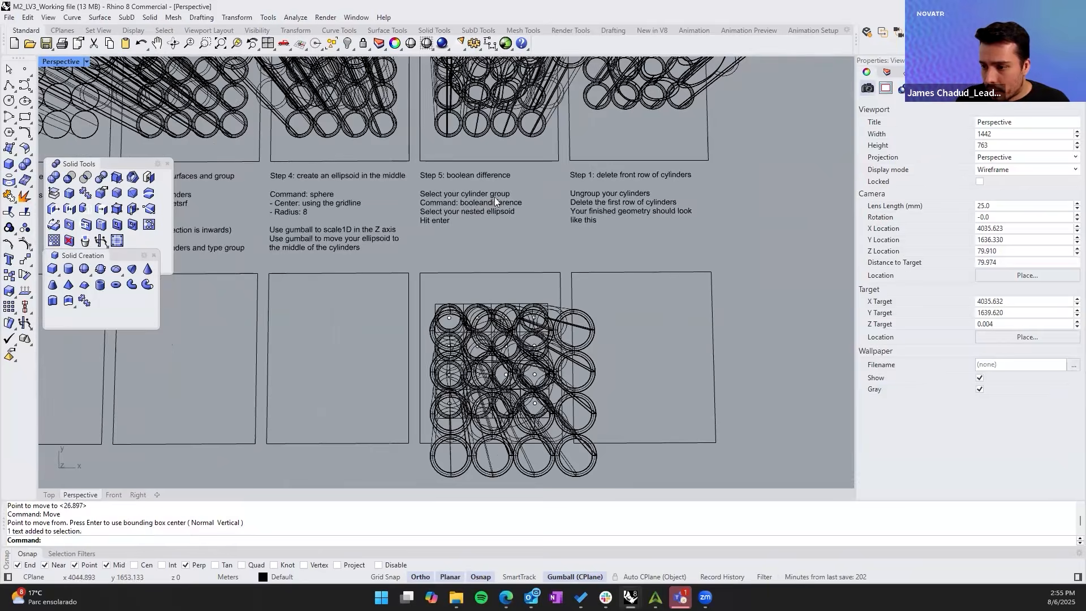
pyautogui.scroll(1, 493, 199)
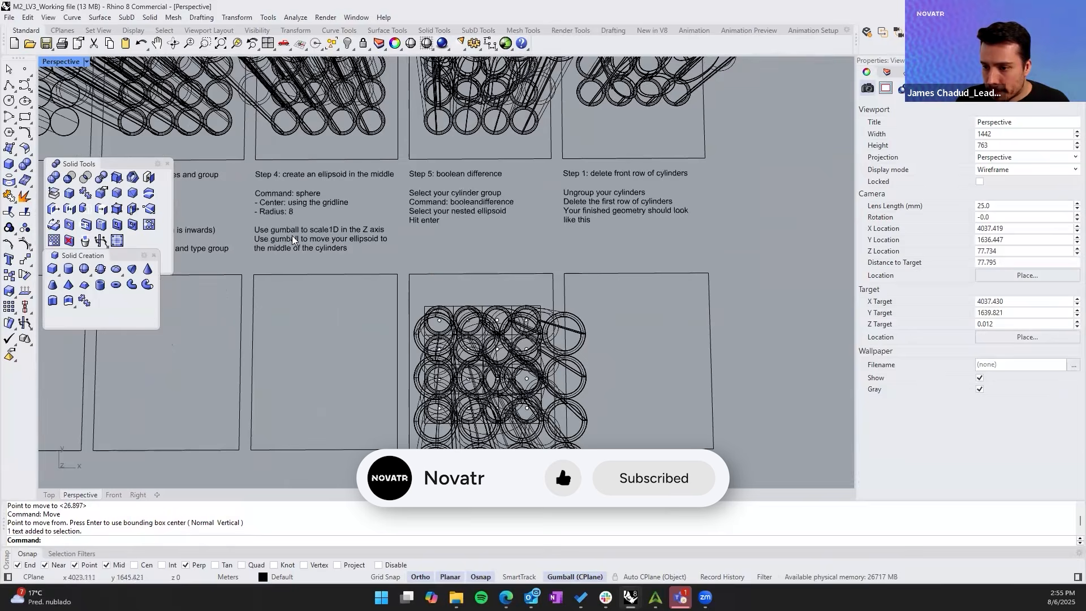
pyautogui.keyDown('shift'); pyautogui.moveTo(273, 230); pyautogui.dragTo(367, 253, button='right'); pyautogui.keyUp('shift')
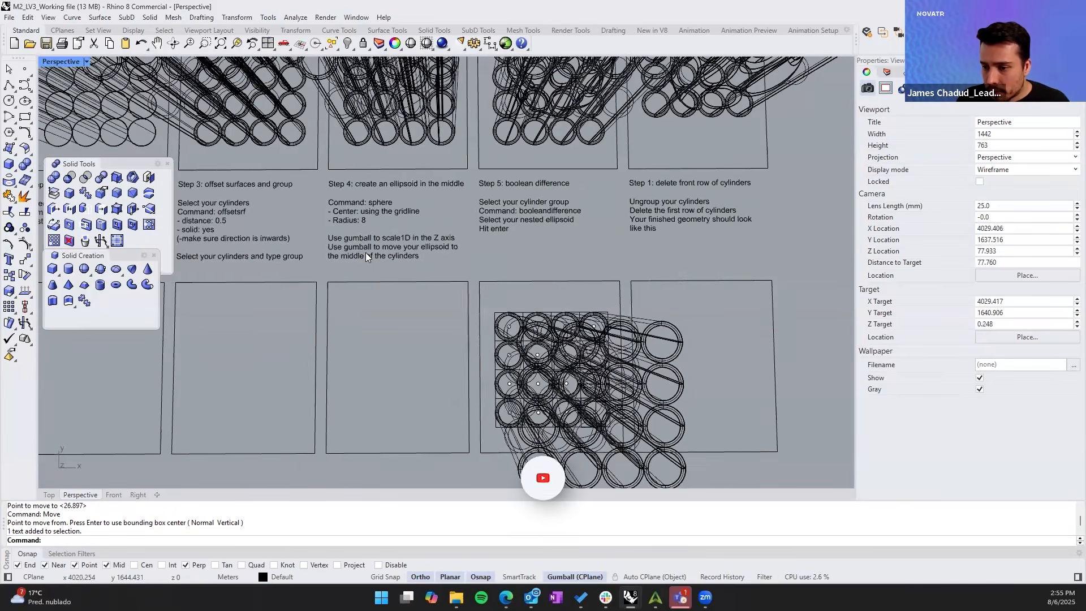
pyautogui.scroll(2, 366, 252)
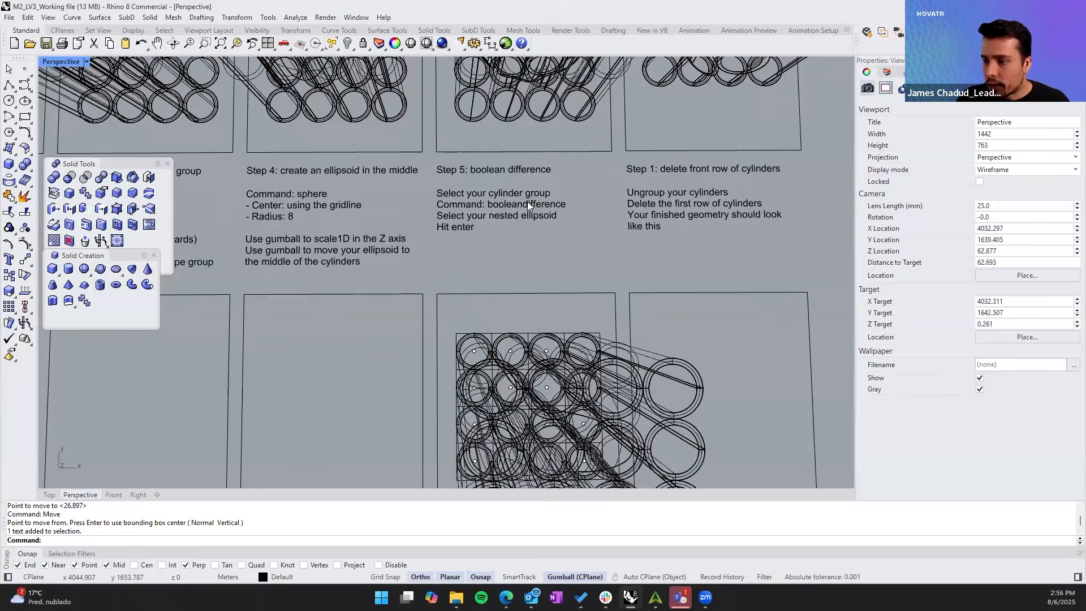
pyautogui.moveTo(527, 202); pyautogui.dragTo(421, 214, button='right')
pyautogui.scroll(-1, 523, 216)
pyautogui.click(523, 216)
pyautogui.press('Escape')
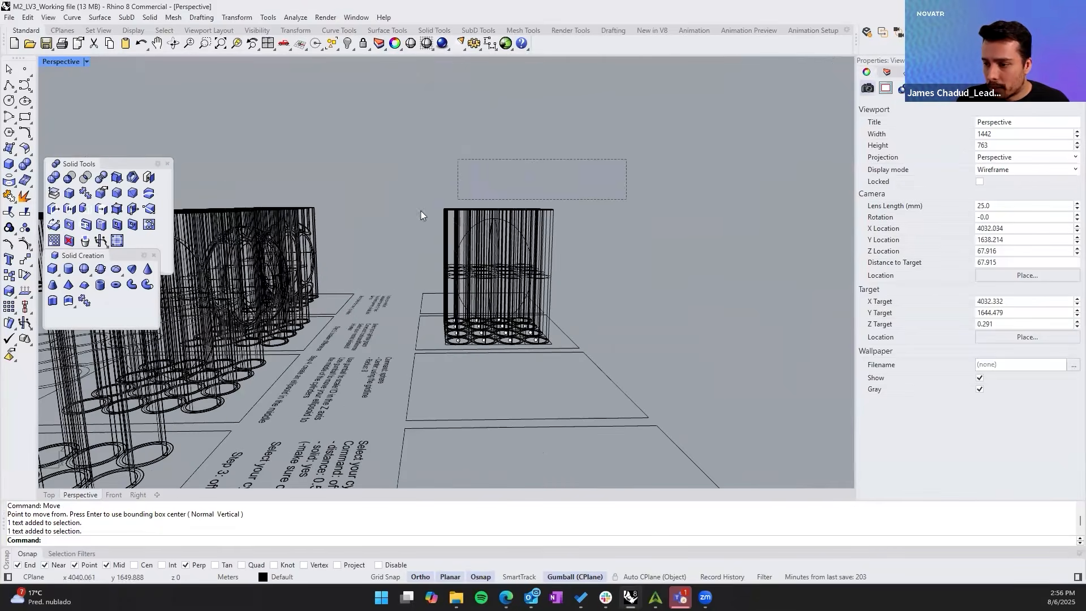
# - Group the 16 hollow cylinders in the Step 5 frame
pyautogui.click(536, 288)
pyautogui.moveTo(535, 288); pyautogui.dragTo(536, 293, button='right')
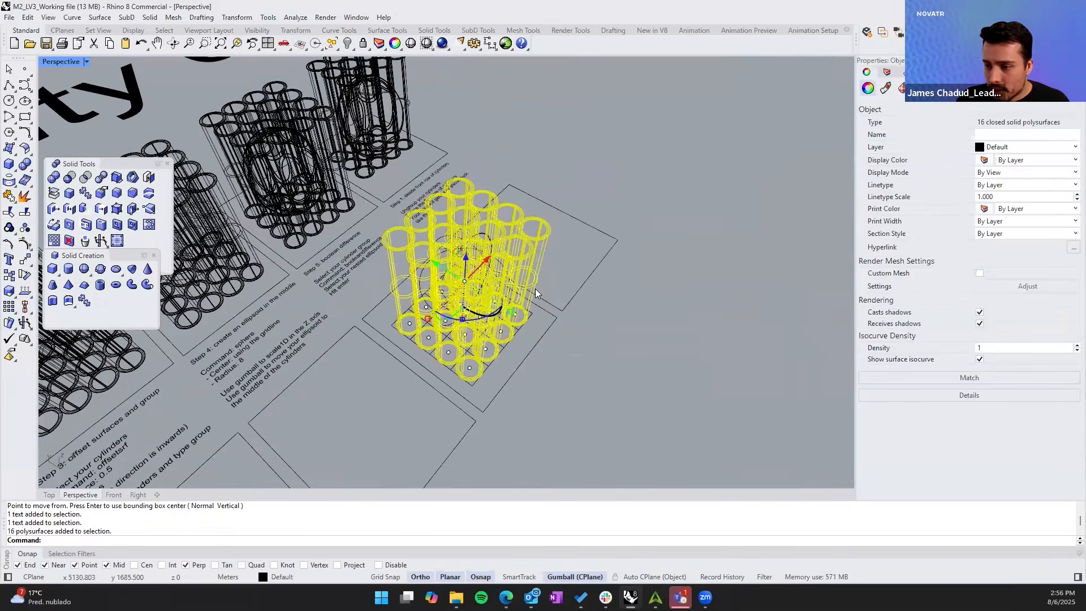
pyautogui.scroll(3, 537, 293)
pyautogui.scroll(2, 537, 293)
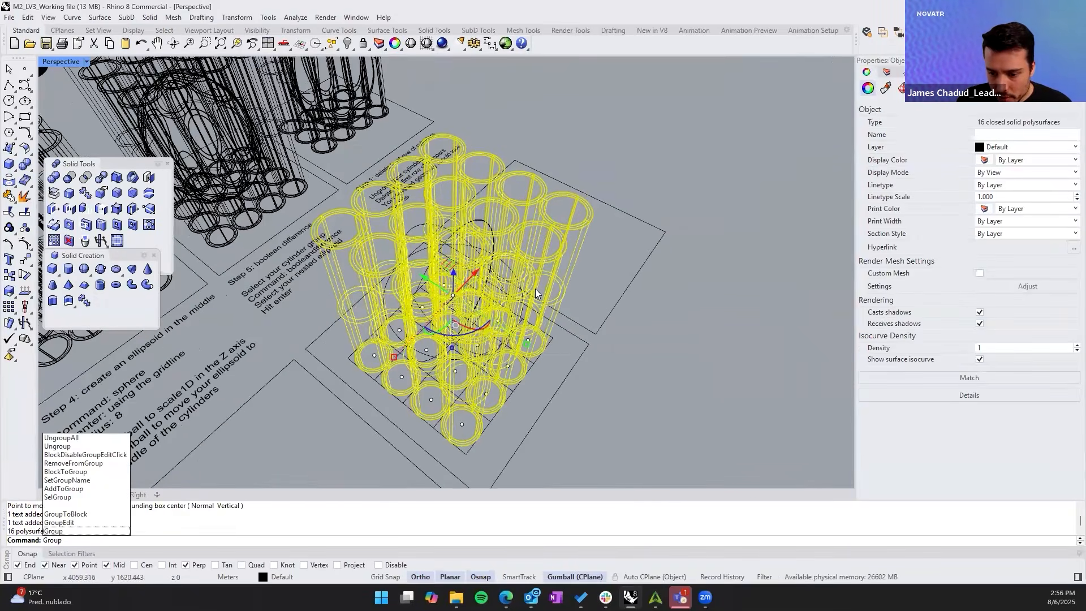
pyautogui.press('Return')
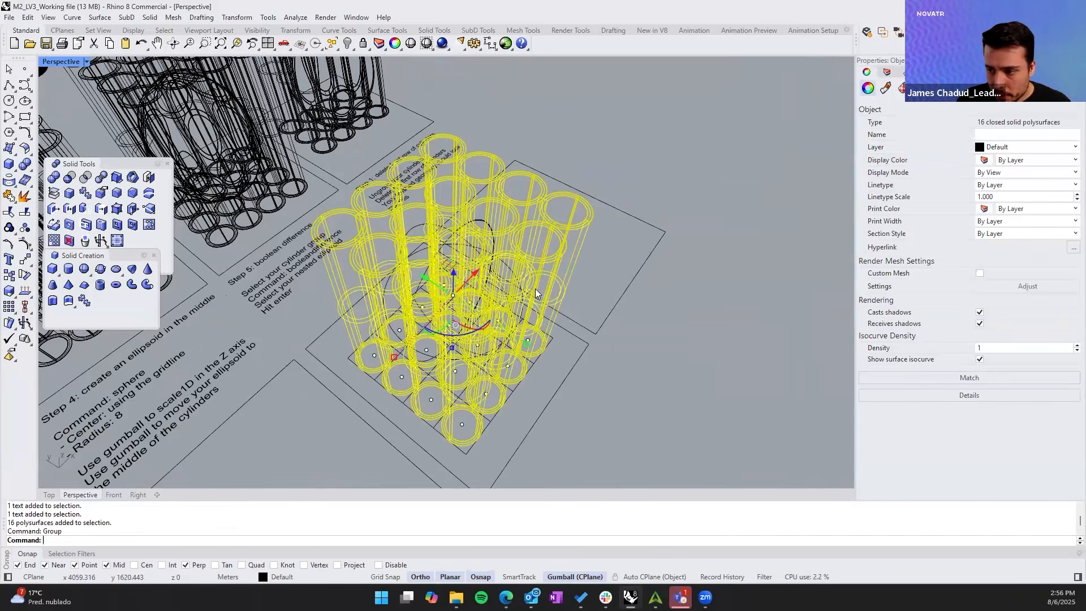
# - Check in the object properties that the cylinders select as one group and that the ellipsoid selects separately
pyautogui.click(608, 215)
pyautogui.click(585, 228)
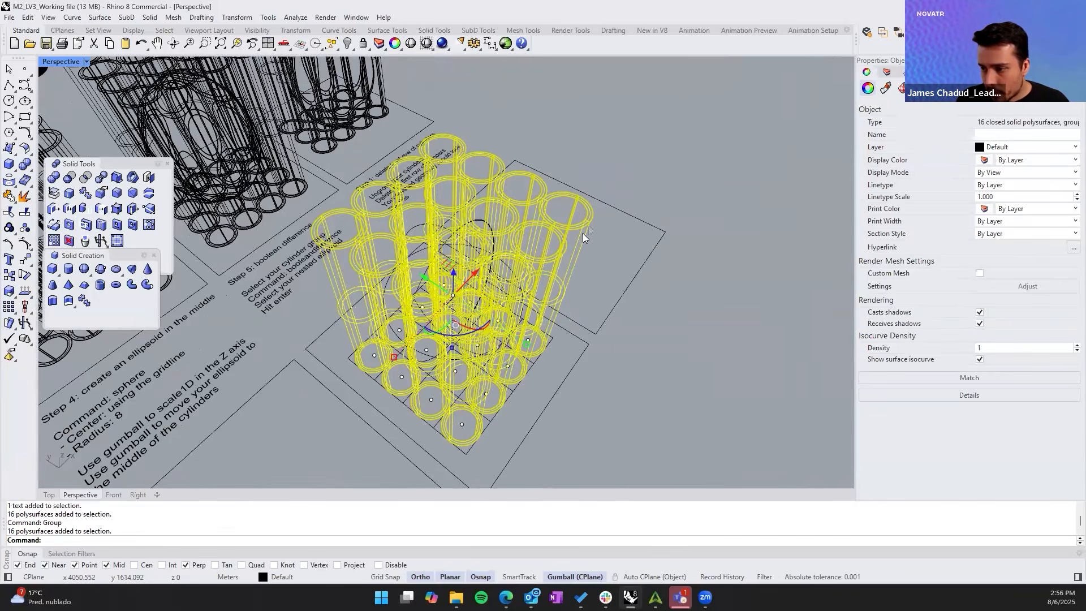
pyautogui.moveTo(585, 233); pyautogui.dragTo(682, 233, button='right')
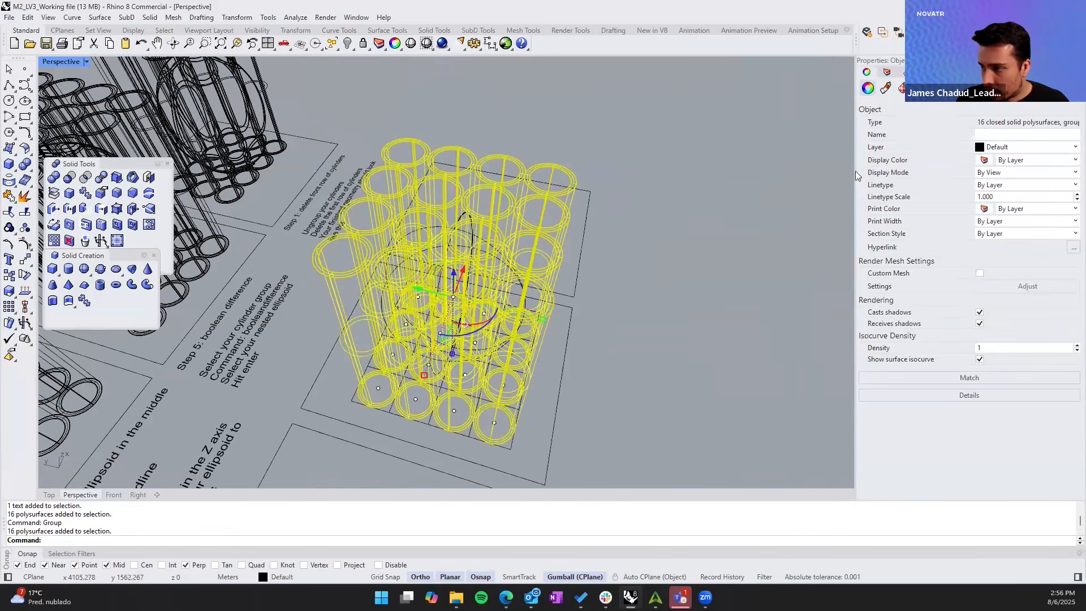
pyautogui.moveTo(856, 174); pyautogui.dragTo(832, 175)
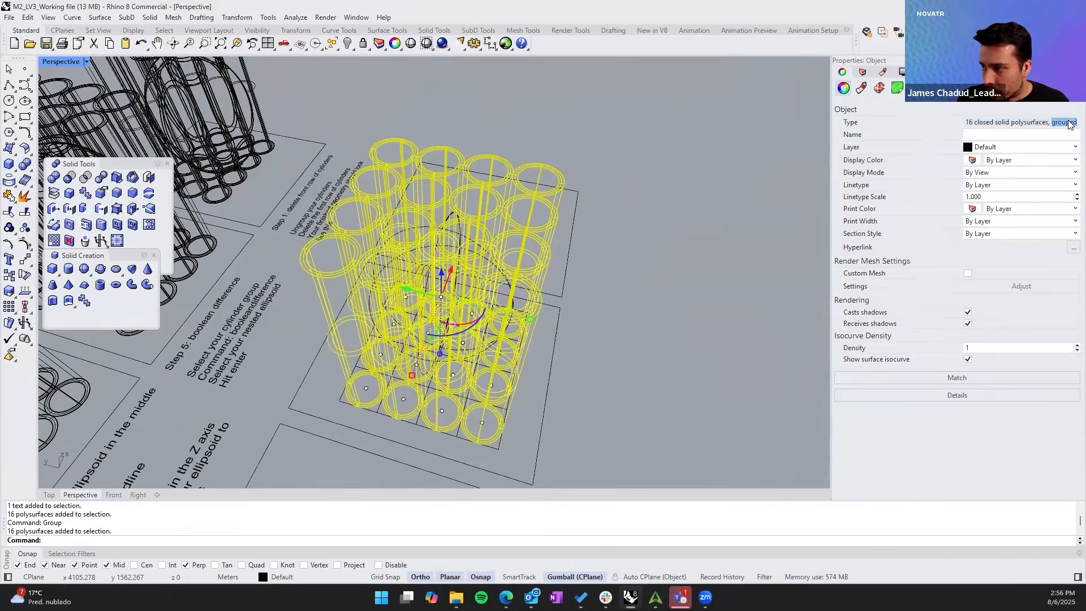
pyautogui.moveTo(649, 169); pyautogui.dragTo(495, 184, button='right')
pyautogui.click(600, 170)
pyautogui.click(560, 180)
pyautogui.click(583, 162)
pyautogui.click(561, 170)
pyautogui.click(606, 158)
pyautogui.click(516, 210)
pyautogui.click(643, 232)
pyautogui.scroll(1, 474, 156)
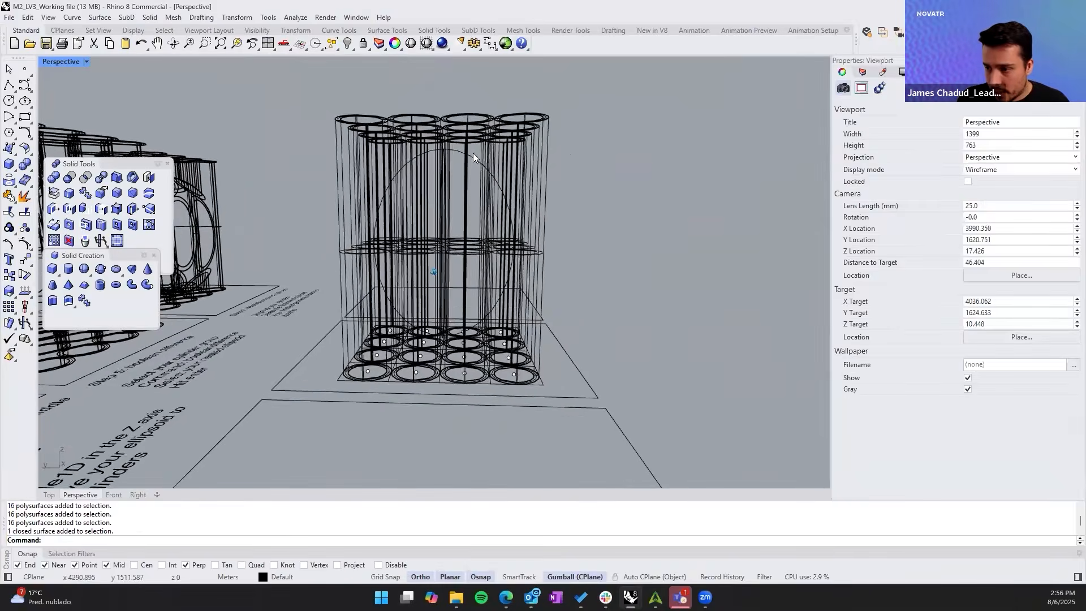
pyautogui.click(473, 154)
# - Deselect the ellipsoid and set the Perspective viewport's display mode to Shaded
pyautogui.moveTo(637, 197); pyautogui.dragTo(640, 277, button='right')
pyautogui.click(742, 204)
pyautogui.click(86, 63)
pyautogui.click(123, 112)
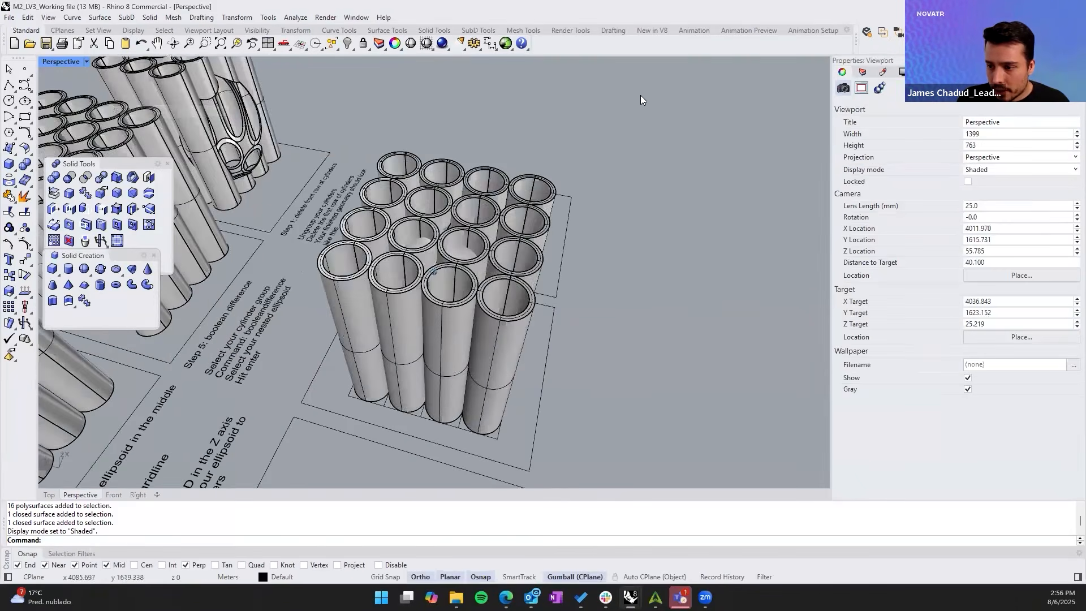
# - Subtract the nested ellipsoid from the cylinder group with Boolean Difference, following the Step 5 instructions
pyautogui.moveTo(640, 95)
pyautogui.mouseDown(button='right')
pyautogui.moveTo(483, 255)
pyautogui.moveTo(390, 324)
pyautogui.mouseUp(button='right')
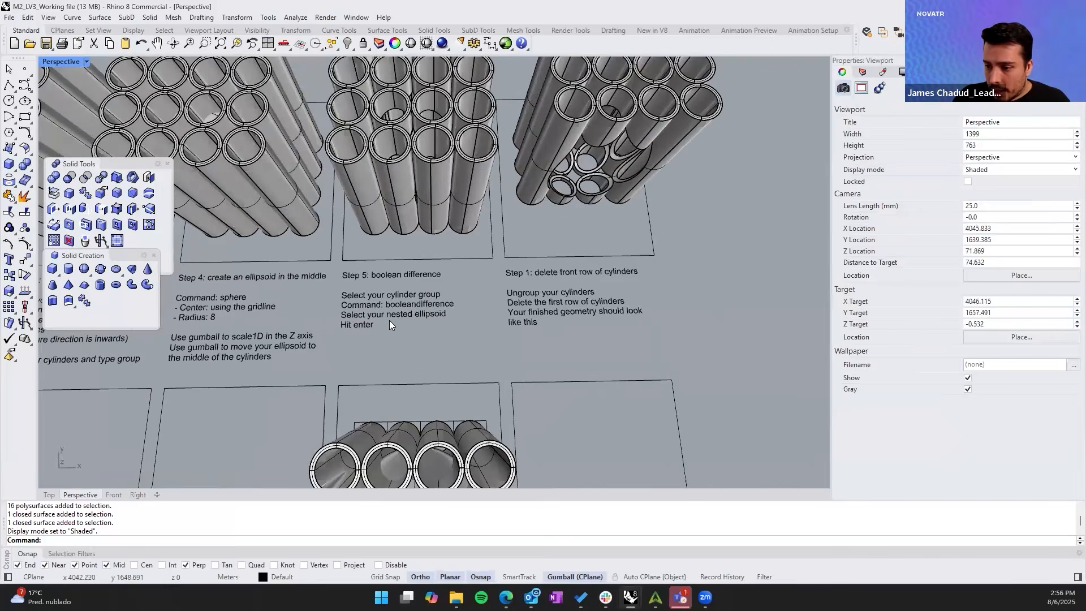
pyautogui.scroll(4, 378, 311)
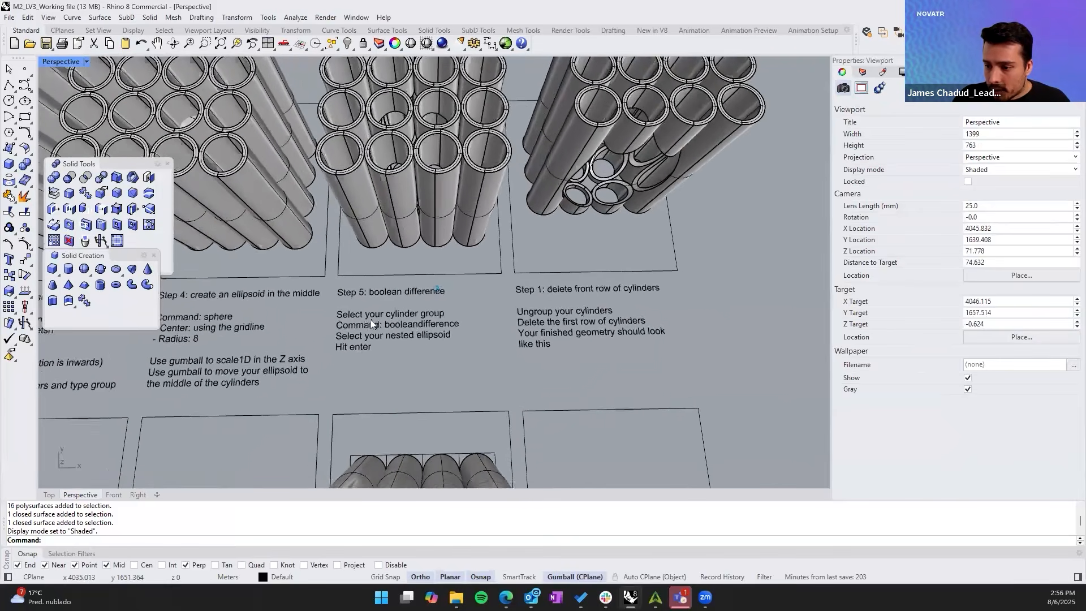
pyautogui.scroll(1, 446, 324)
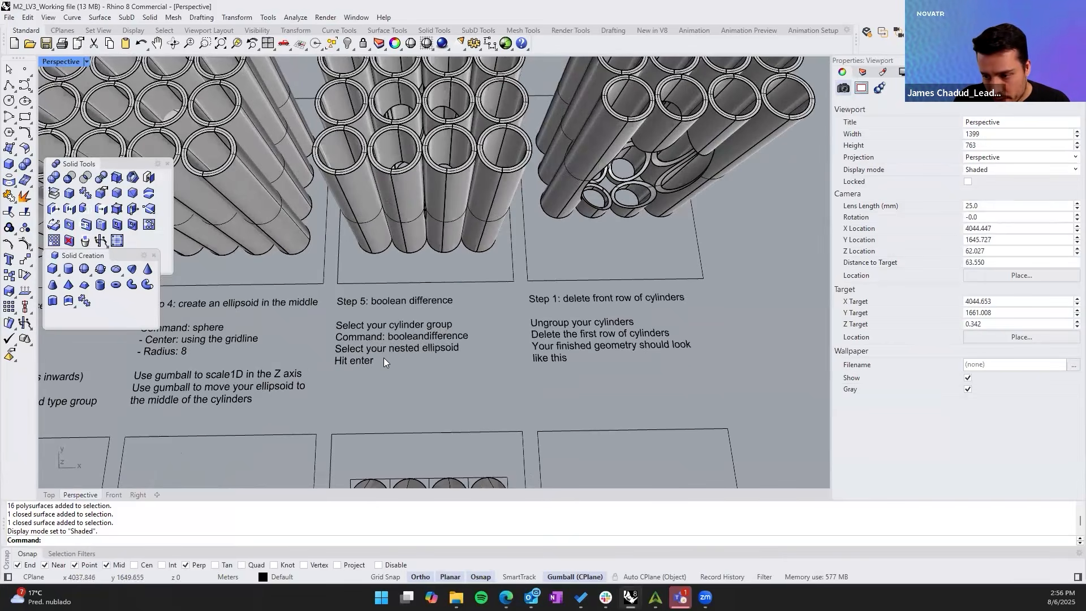
pyautogui.scroll(-2, 358, 365)
pyautogui.keyDown('shift'); pyautogui.moveTo(359, 363); pyautogui.dragTo(435, 187, button='right'); pyautogui.keyUp('shift')
pyautogui.scroll(1, 436, 187)
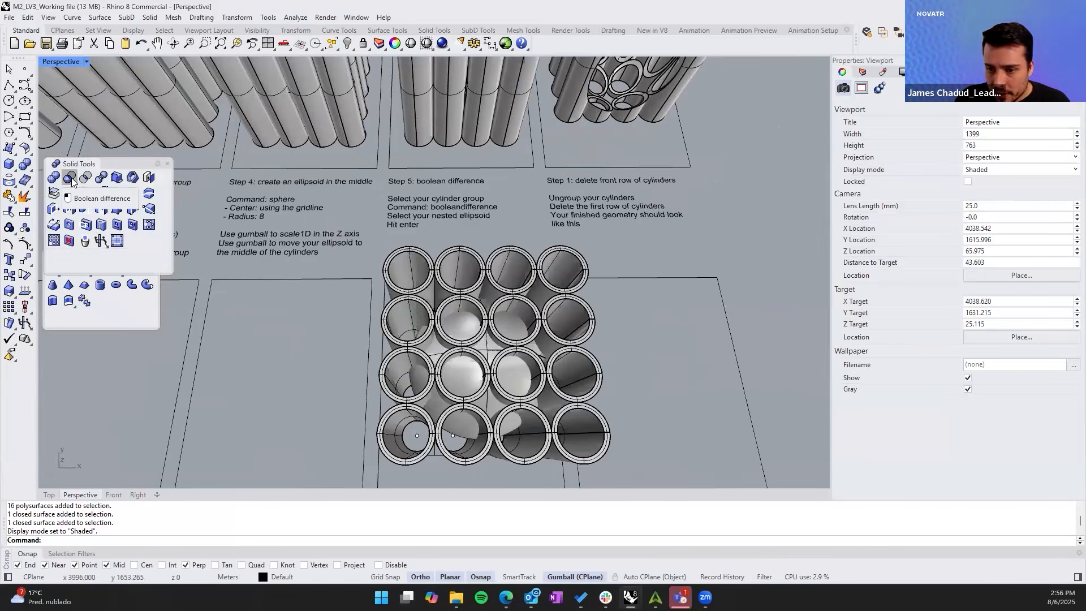
pyautogui.click(69, 178)
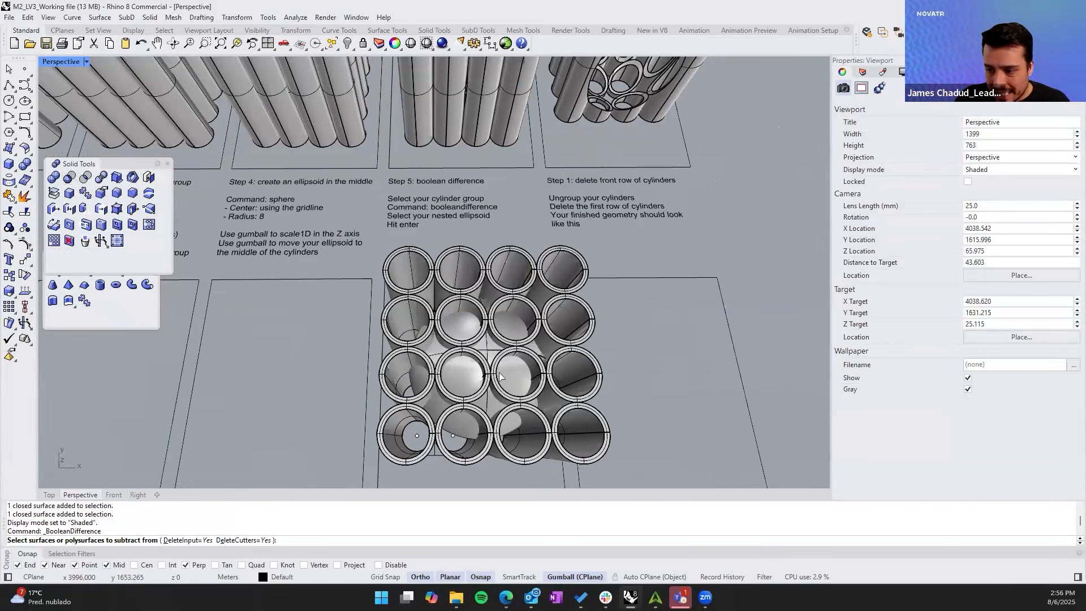
pyautogui.click(581, 375)
pyautogui.press('Return')
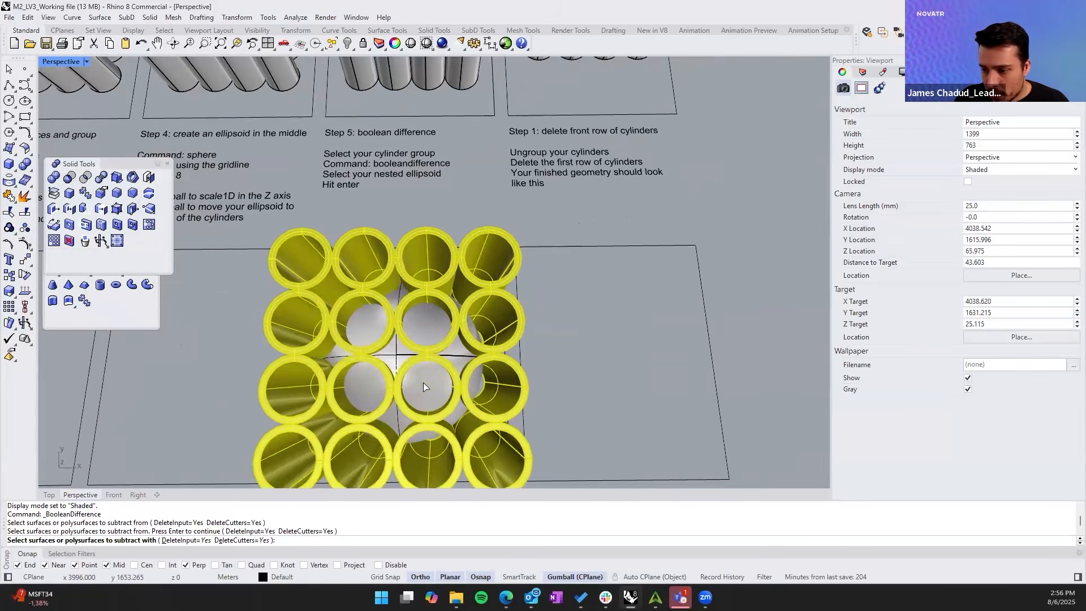
pyautogui.click(424, 383)
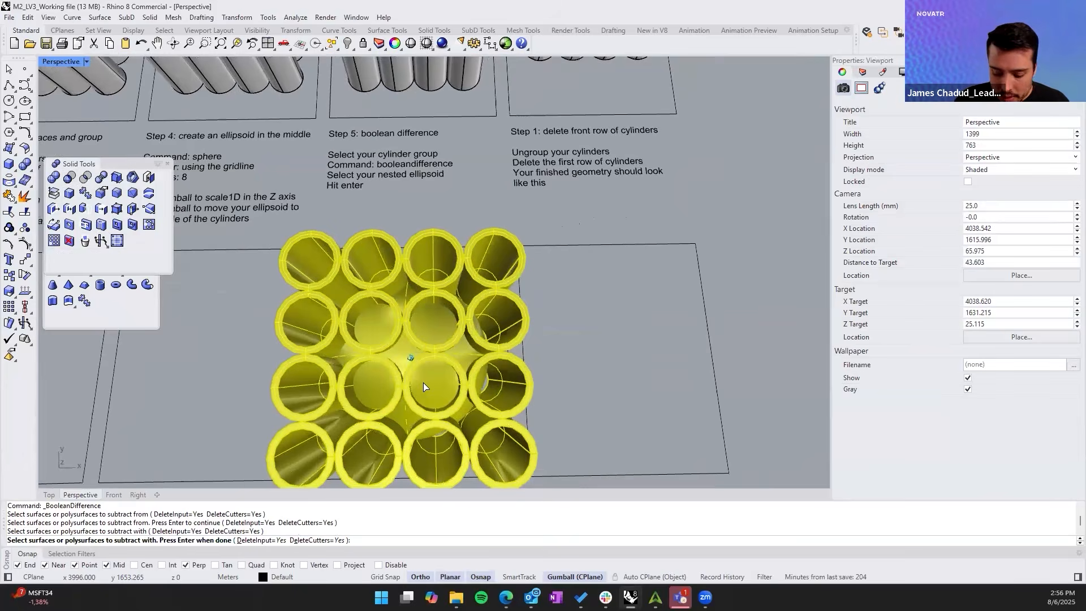
pyautogui.press('Return')
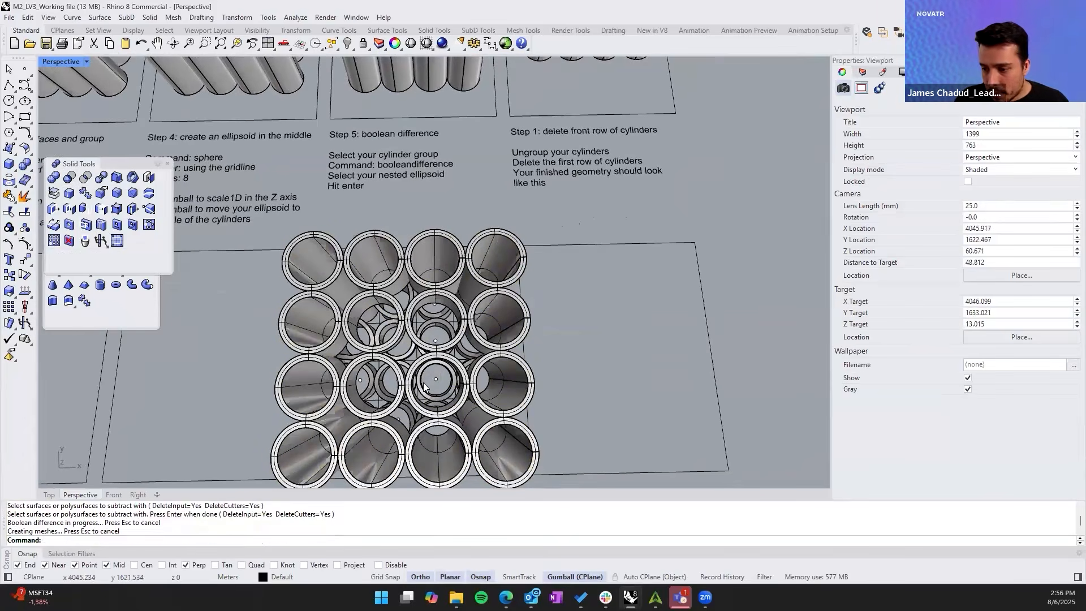
# - Inspect the boolean result inside the cylinders and check the group selection
pyautogui.click(509, 390)
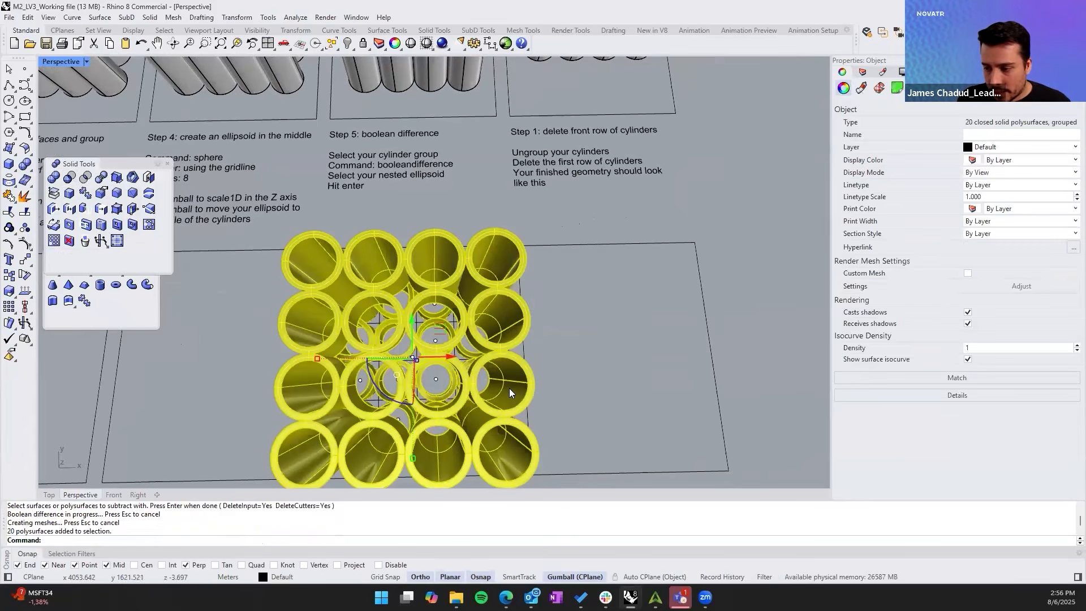
pyautogui.click(436, 381)
pyautogui.click(591, 335)
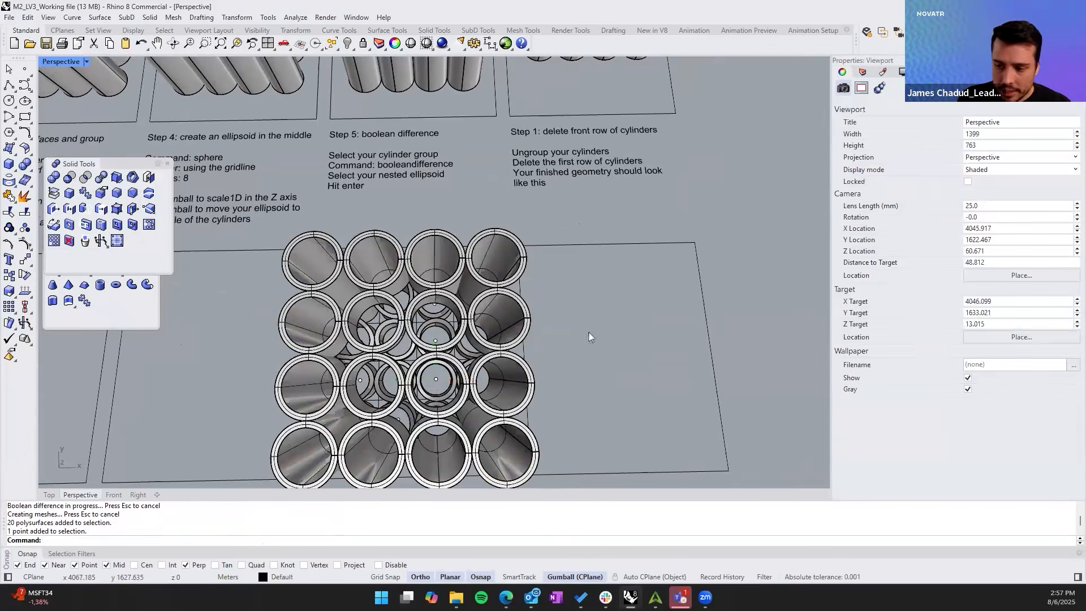
pyautogui.moveTo(573, 351); pyautogui.dragTo(464, 326, button='right')
pyautogui.scroll(3, 498, 368)
pyautogui.scroll(-4, 497, 368)
pyautogui.click(464, 324)
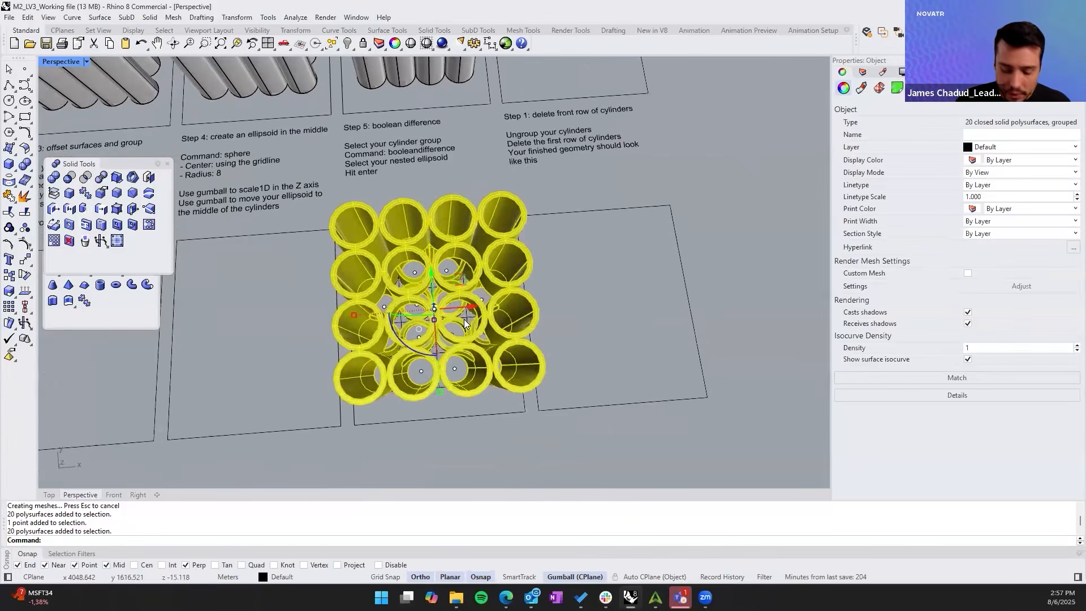
pyautogui.press('Escape')
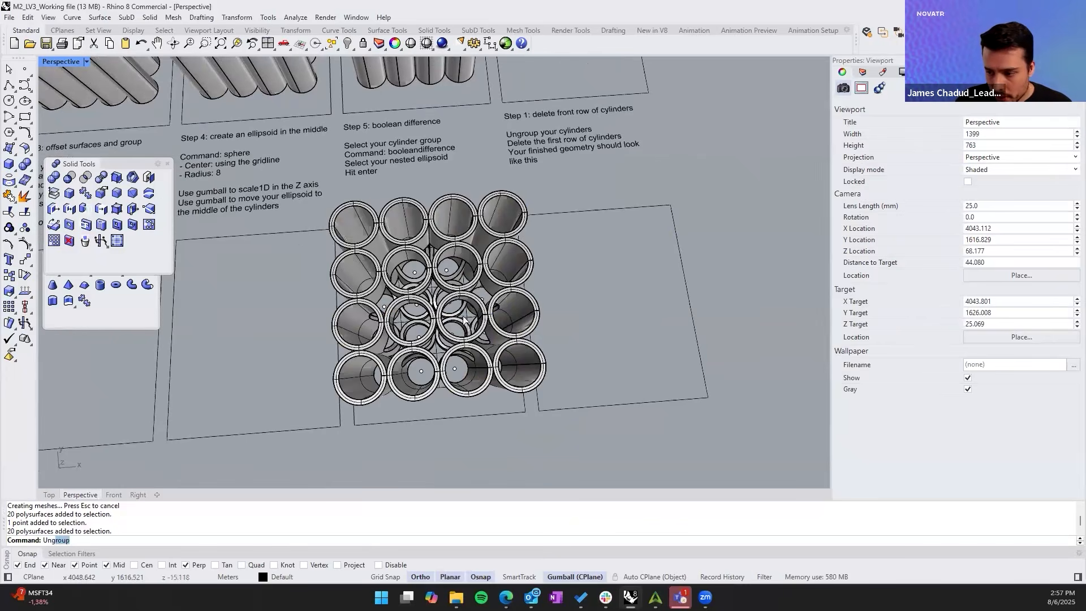
# - Ungroup the carved cylinders, repeating the ungroup until each one is separate, and clear the selection
pyautogui.click(524, 381)
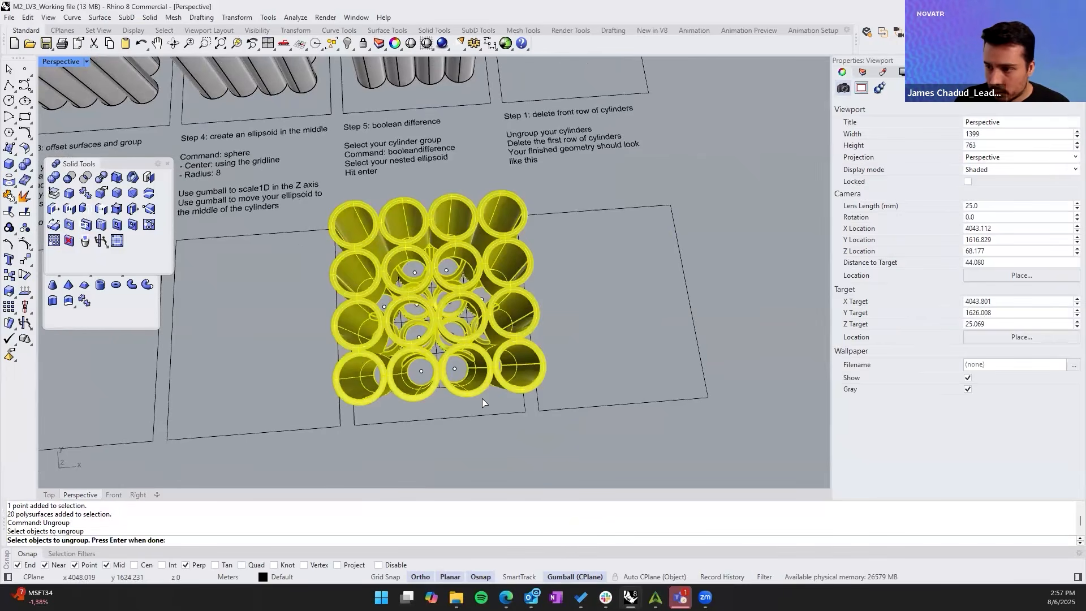
pyautogui.press('Escape')
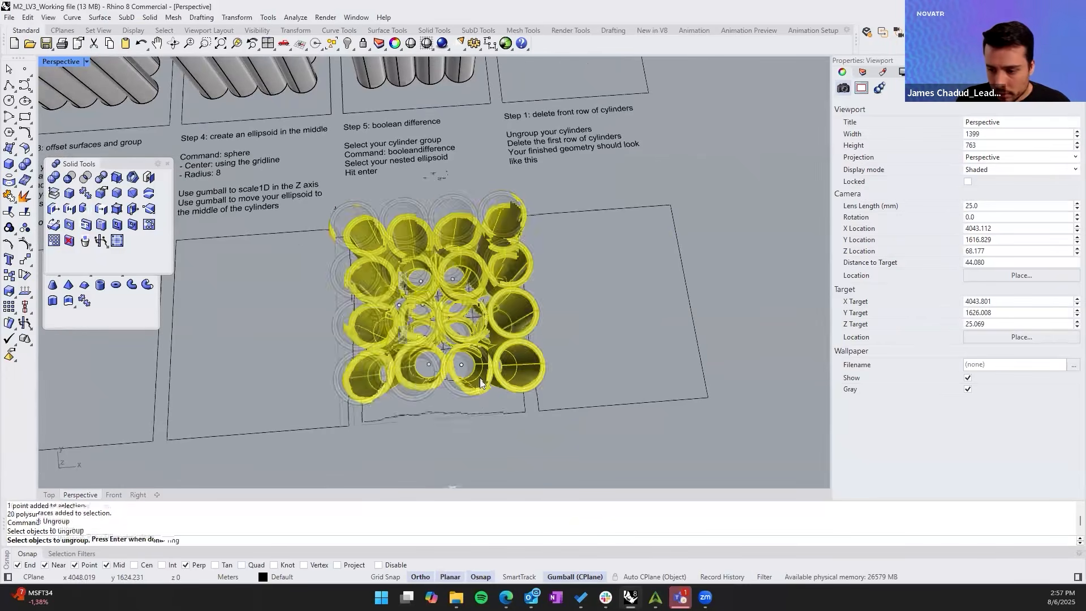
pyautogui.click(476, 388)
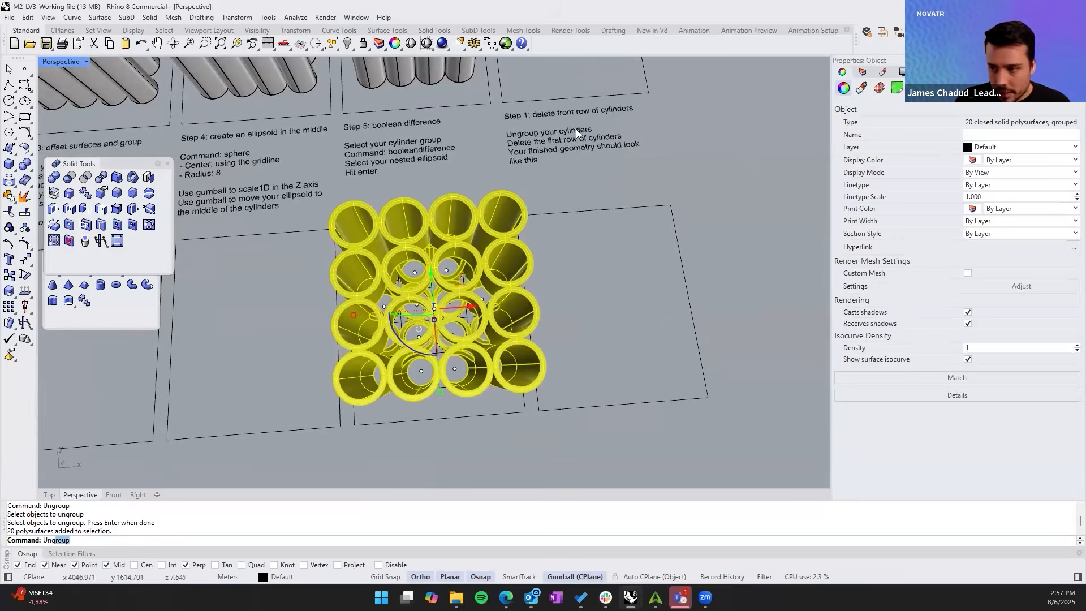
pyautogui.press('Return')
pyautogui.press('Escape')
pyautogui.click(536, 136)
pyautogui.press('Escape')
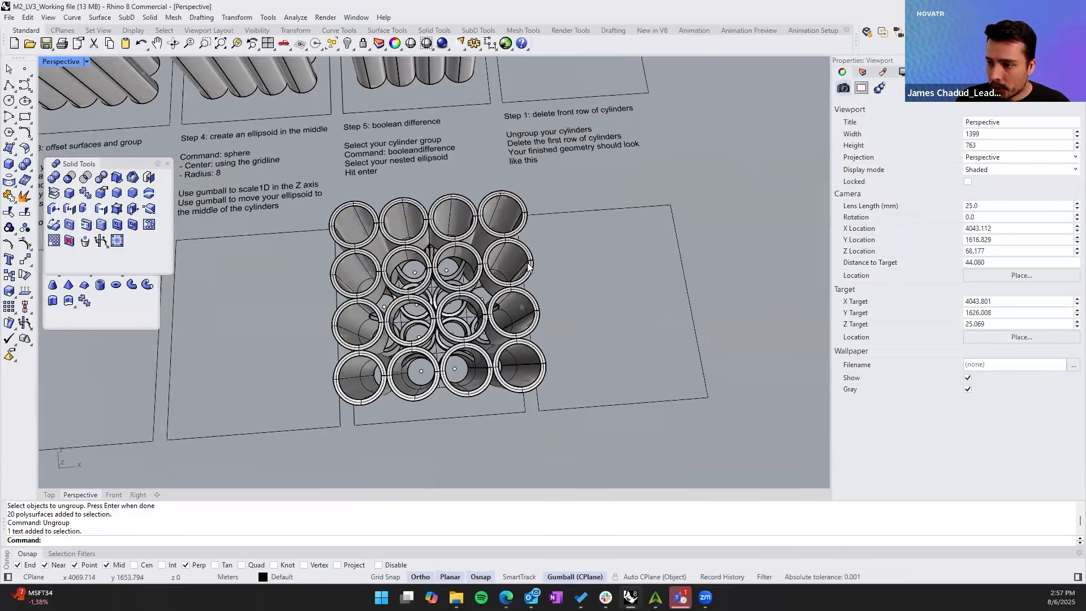
# - Delete the four cylinders of the front row one by one
pyautogui.click(522, 366)
pyautogui.press('Delete')
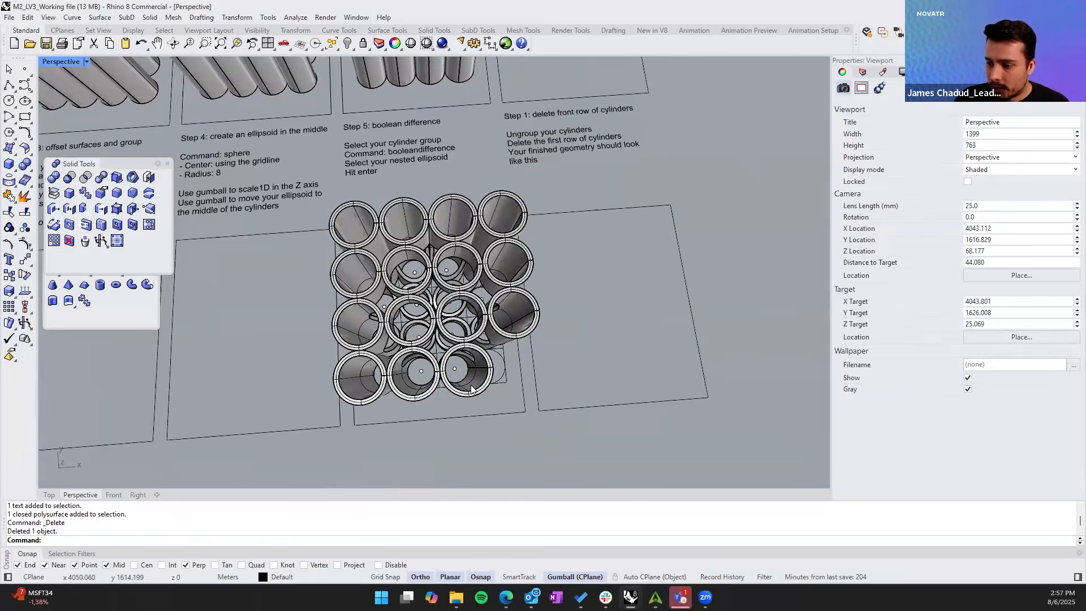
pyautogui.click(465, 378)
pyautogui.press('Delete')
pyautogui.click(403, 392)
pyautogui.press('Delete')
pyautogui.click(360, 380)
pyautogui.press('Delete')
# - Examine the ellipsoidal cavity in the remaining cylinders from several angles, window-selecting the cylinders
pyautogui.moveTo(492, 372); pyautogui.dragTo(621, 154, button='right')
pyautogui.moveTo(623, 152); pyautogui.dragTo(434, 260)
pyautogui.moveTo(435, 260); pyautogui.dragTo(461, 314, button='right')
pyautogui.click(642, 266)
pyautogui.moveTo(531, 362); pyautogui.dragTo(367, 368, button='right')
pyautogui.scroll(5, 433, 345)
pyautogui.moveTo(459, 368); pyautogui.dragTo(410, 492, button='right')
pyautogui.scroll(6, 410, 371)
pyautogui.scroll(-8, 410, 371)
pyautogui.scroll(-4, 410, 371)
pyautogui.moveTo(410, 371)
pyautogui.mouseDown(button='right')
pyautogui.moveTo(409, 334)
pyautogui.moveTo(410, 385)
pyautogui.mouseUp(button='right')
pyautogui.moveTo(345, 418); pyautogui.dragTo(463, 240)
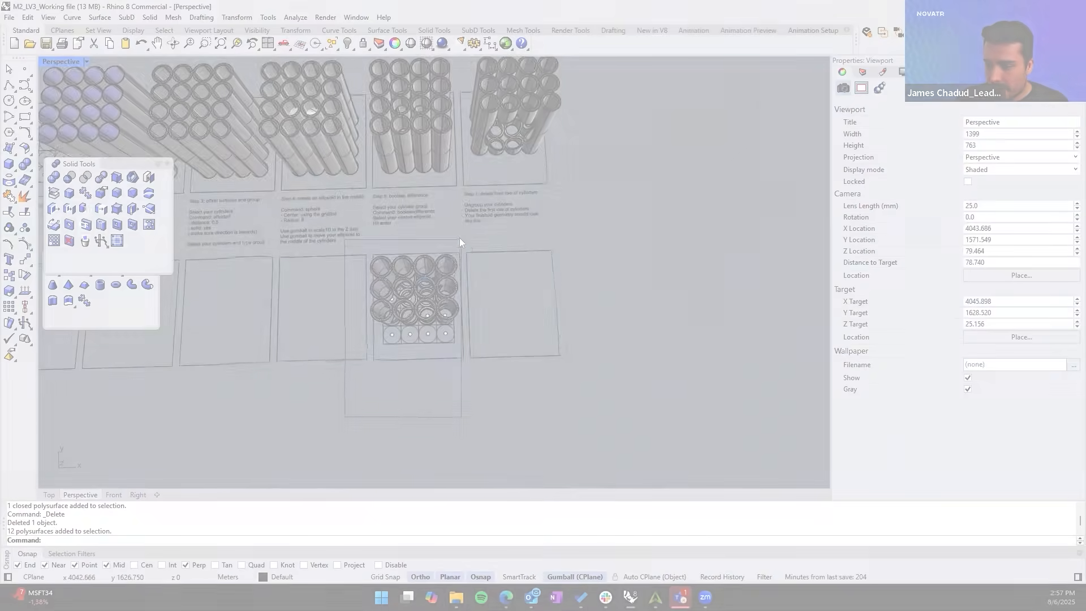